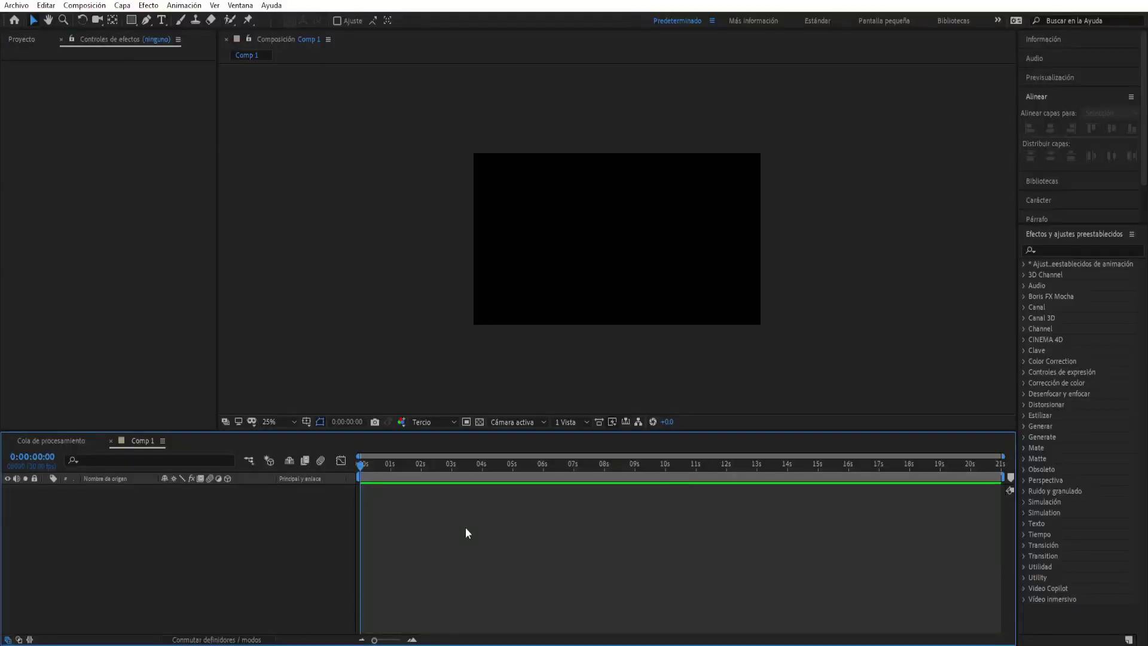
Step: Create a new solid layer named GRID
{"action": "left_click", "coordinate": [123, 6]}
{"action": "mouse_move", "coordinate": [140, 21]}
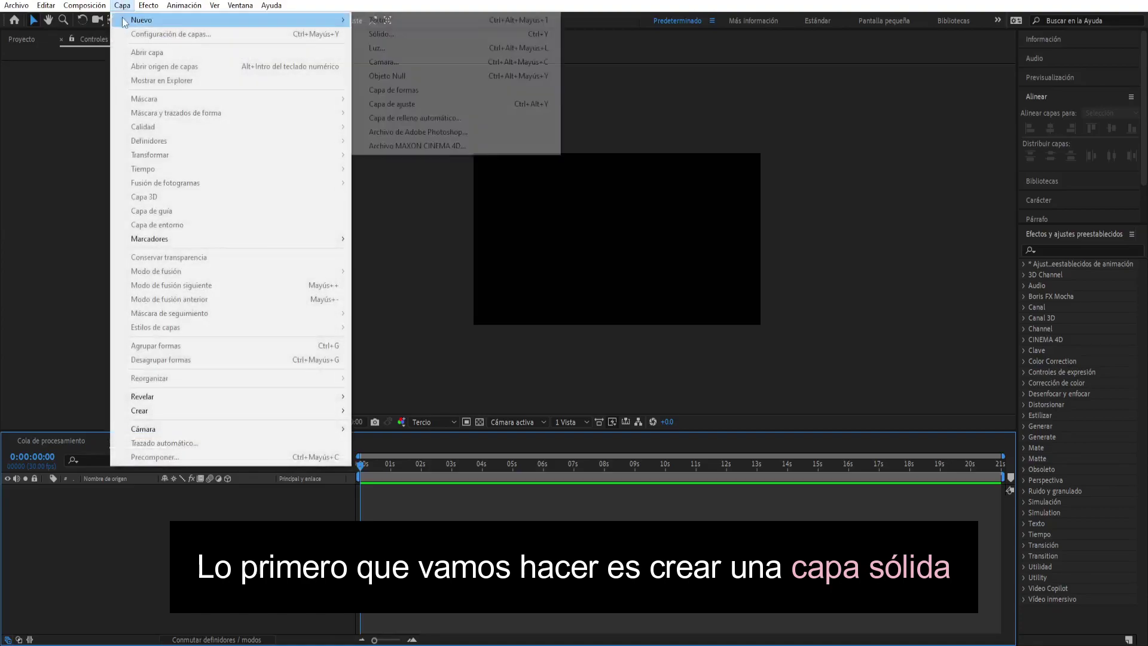
{"action": "left_click", "coordinate": [365, 37]}
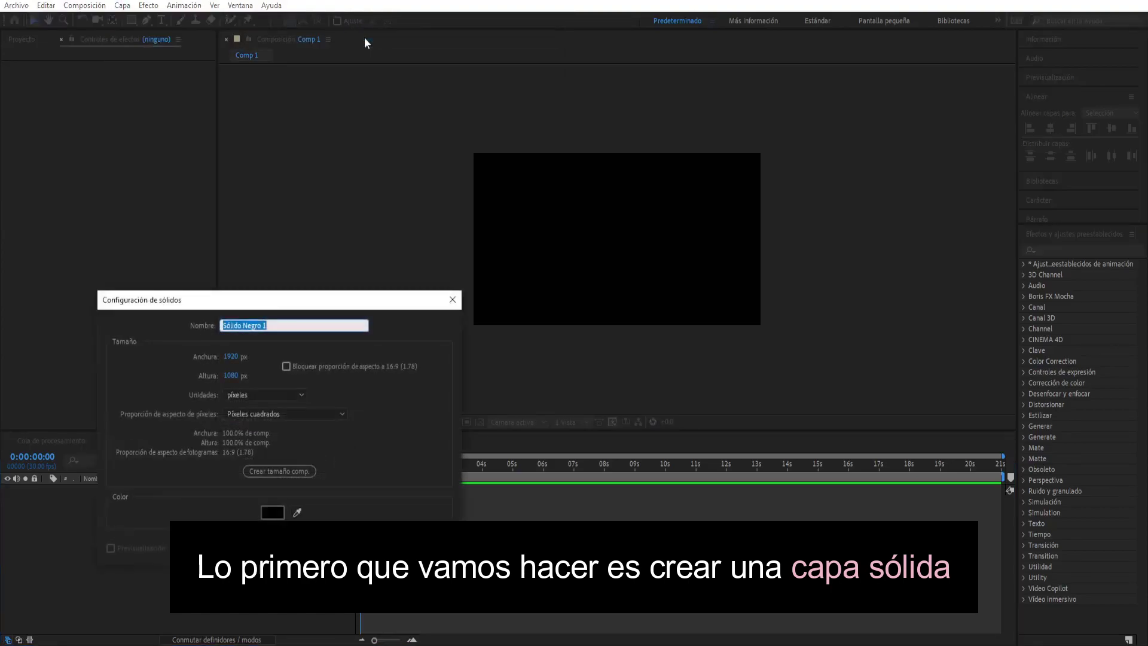
{"action": "type", "text": "GRID"}
{"action": "left_click", "coordinate": [349, 547]}
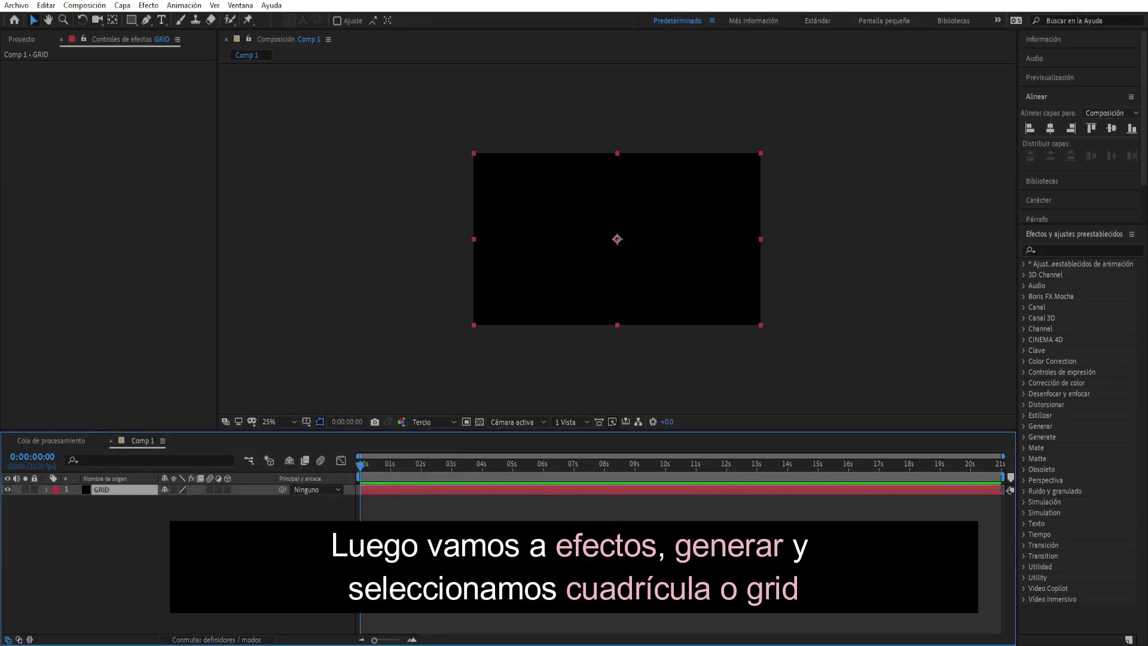
Step: Apply the Generar > Cuadrícula grid effect to the GRID solid
{"action": "left_click", "coordinate": [148, 5]}
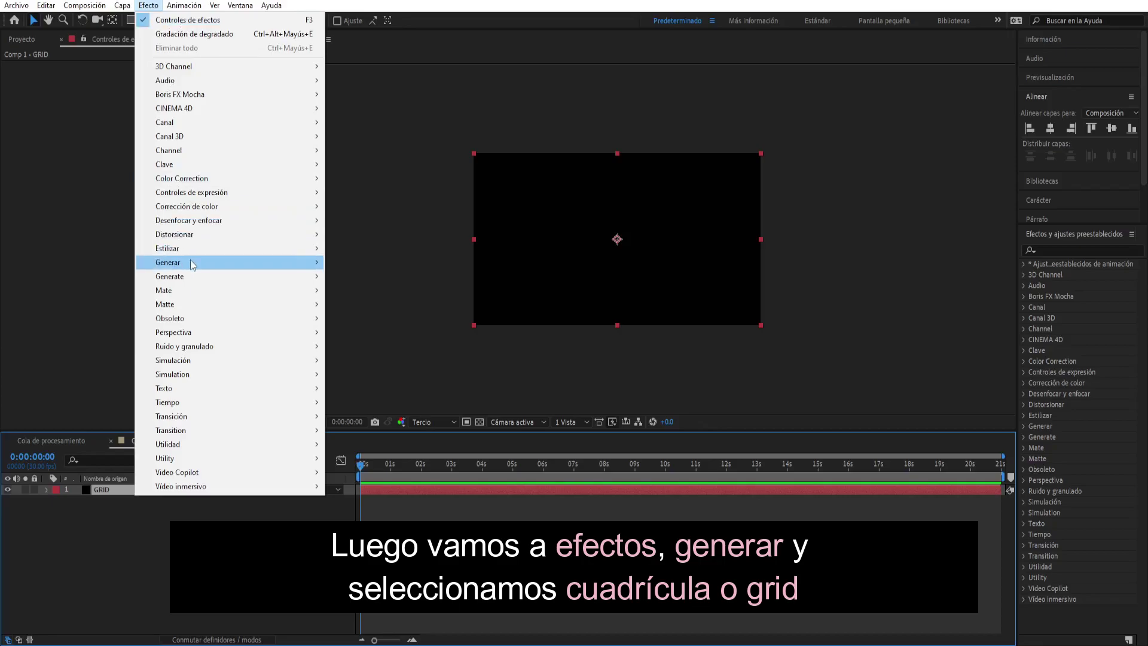
{"action": "mouse_move", "coordinate": [192, 264]}
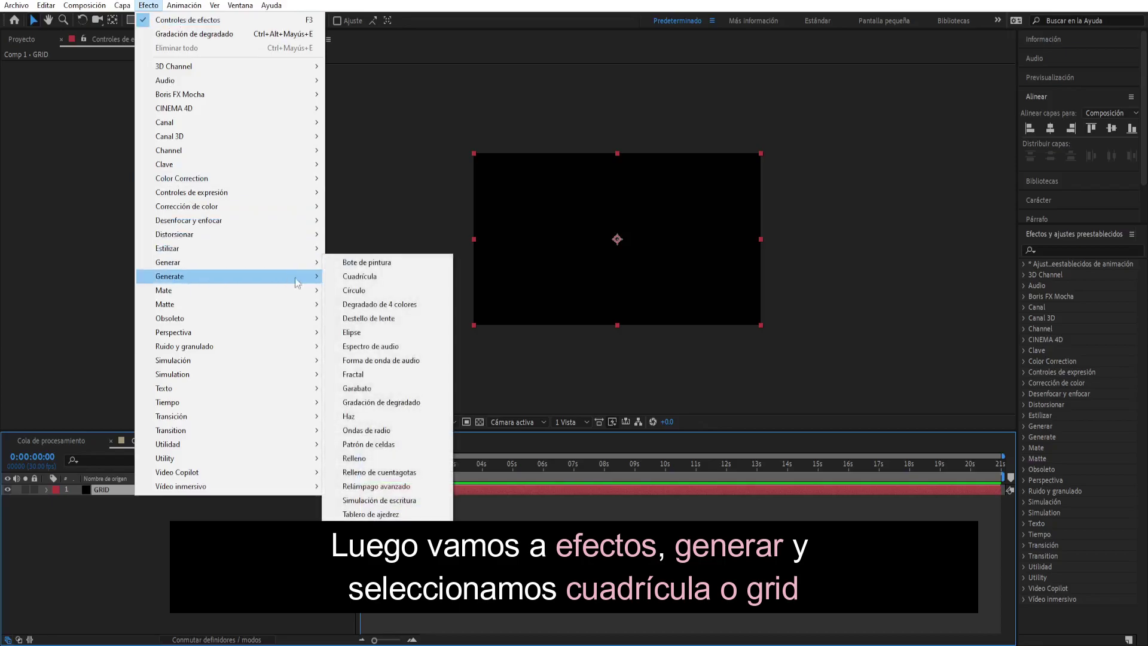
{"action": "left_click", "coordinate": [367, 277]}
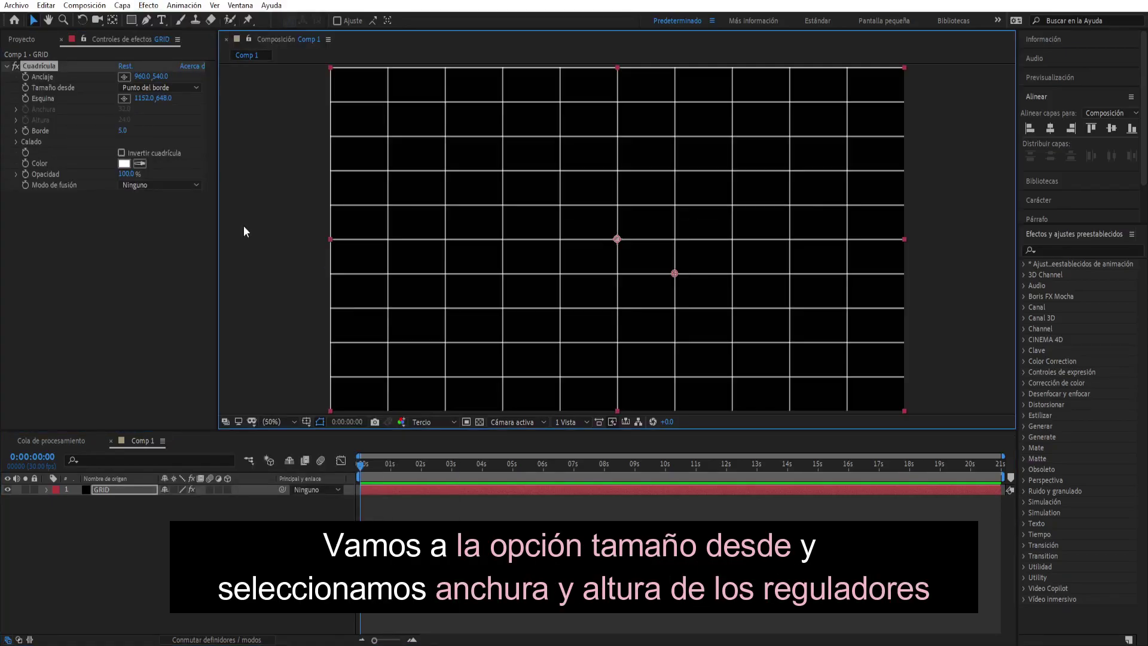
Step: Size the grid from width and height sliders, with Anchura 200 and Altura 200
{"action": "left_click", "coordinate": [182, 87]}
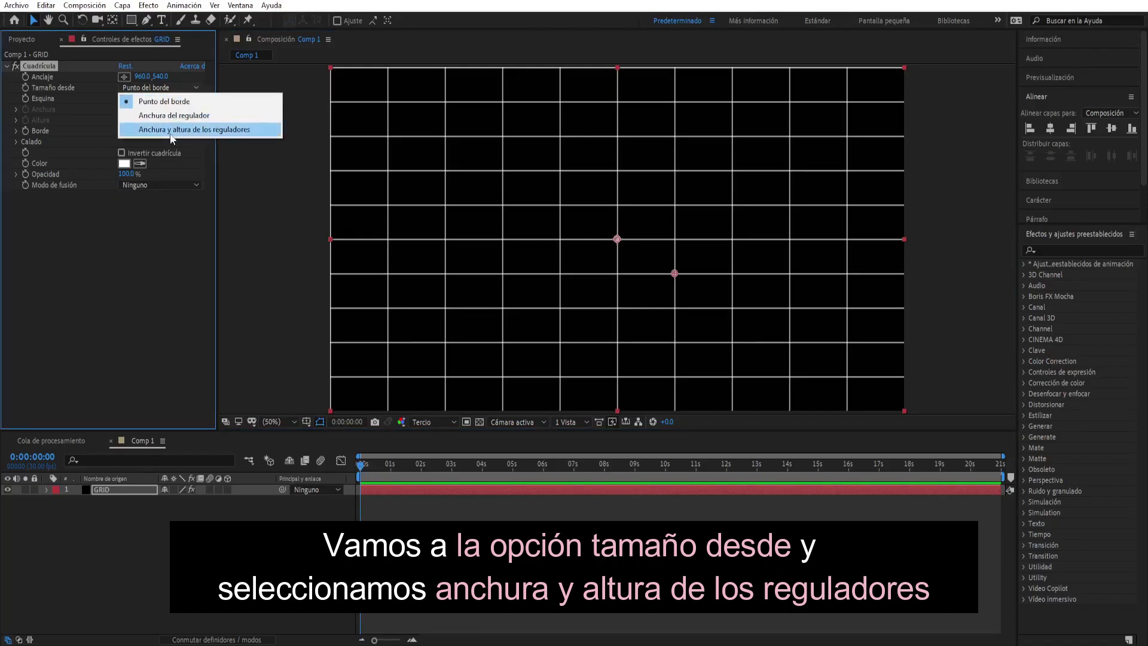
{"action": "left_click", "coordinate": [171, 132]}
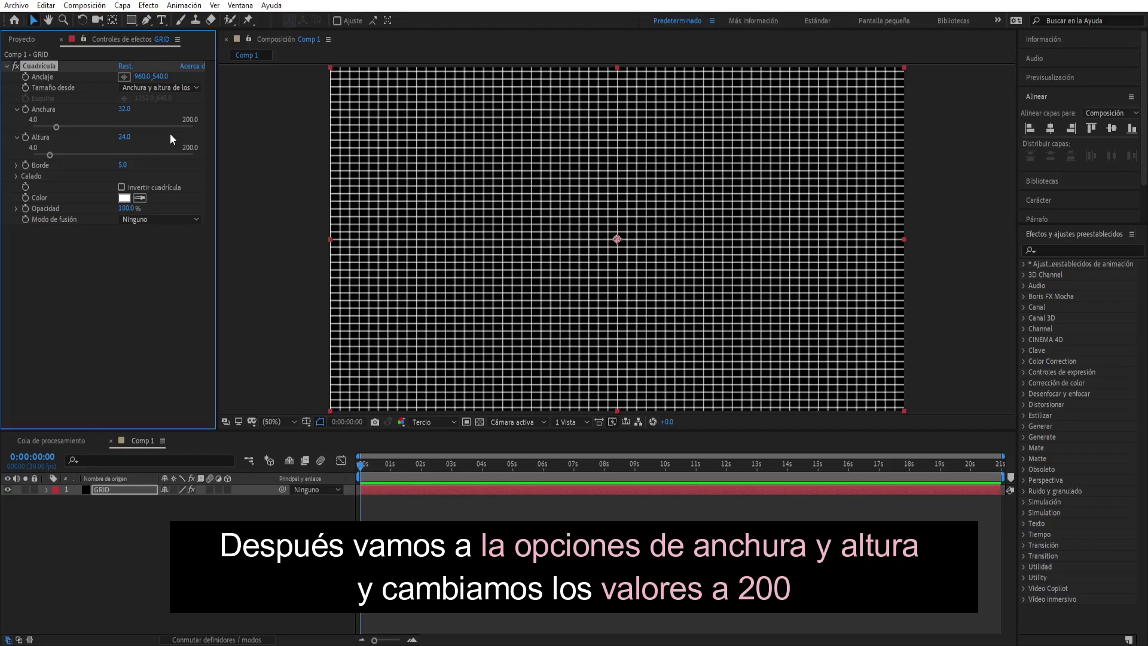
{"action": "left_click", "coordinate": [127, 109]}
{"action": "type", "text": "2"}
{"action": "left_click", "coordinate": [127, 137]}
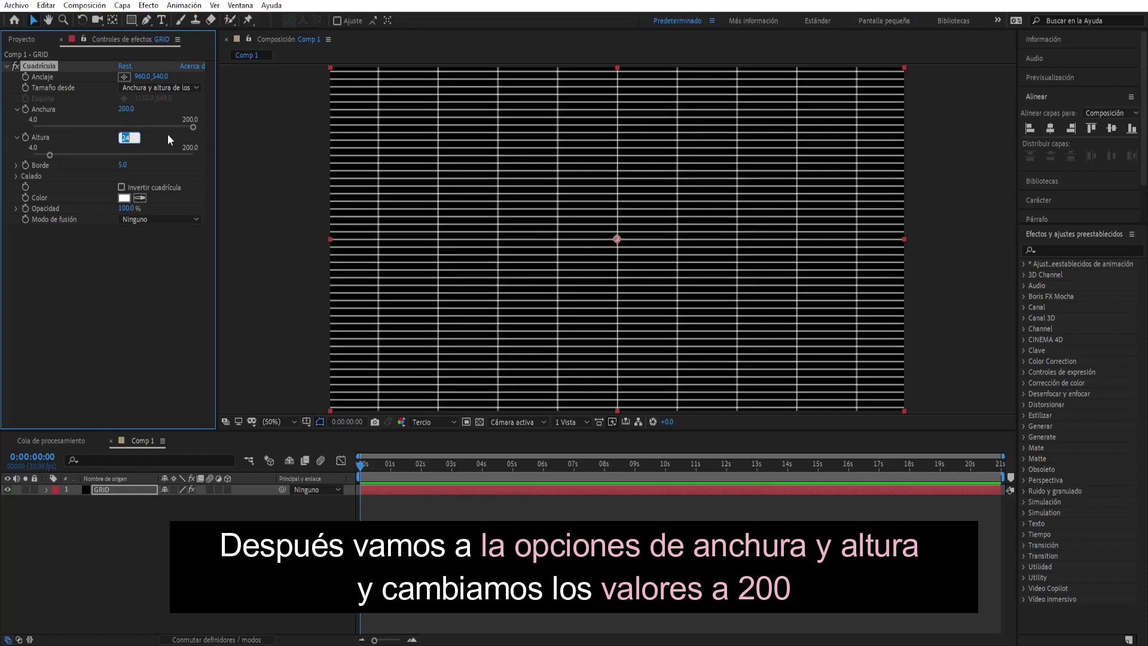
{"action": "type", "text": "200"}
{"action": "left_click", "coordinate": [159, 253]}
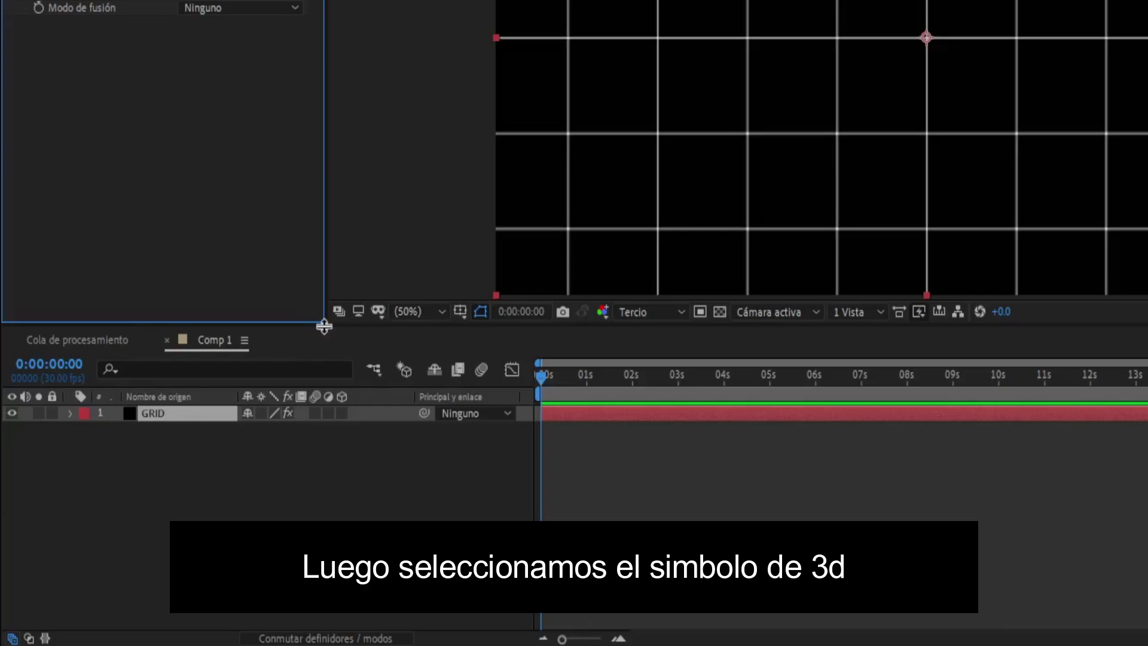
Step: Turn GRID into a 3D layer and set its Rotación Y to 90°
{"action": "left_click_drag", "start_coordinate": [326, 324], "coordinate": [323, 285]}
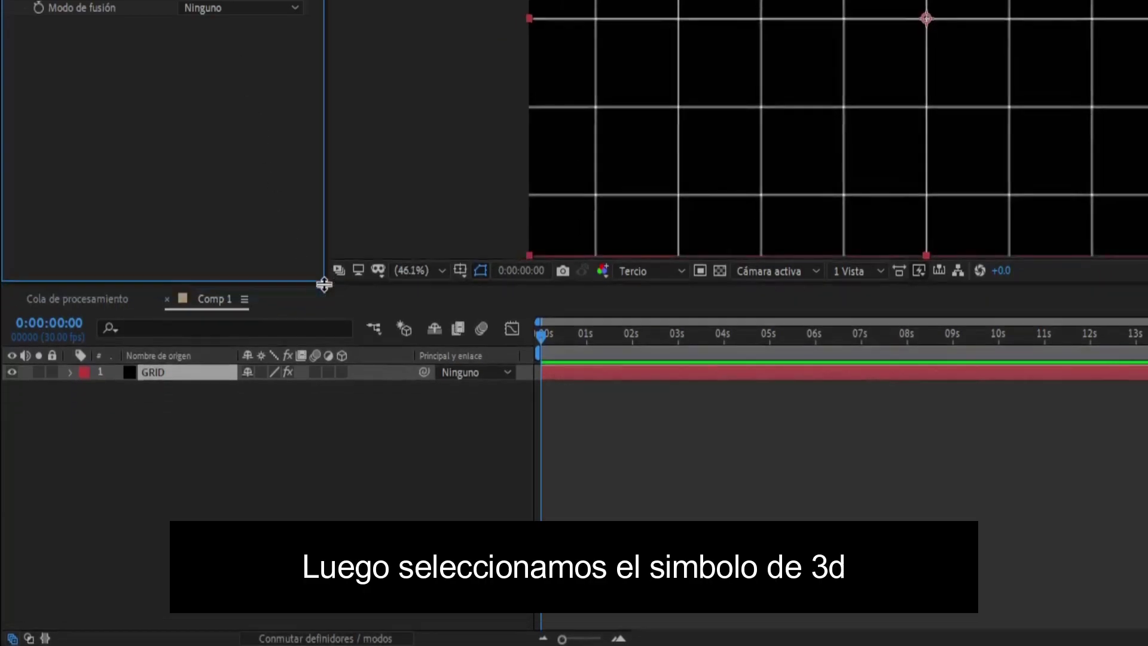
{"action": "left_click", "coordinate": [341, 371]}
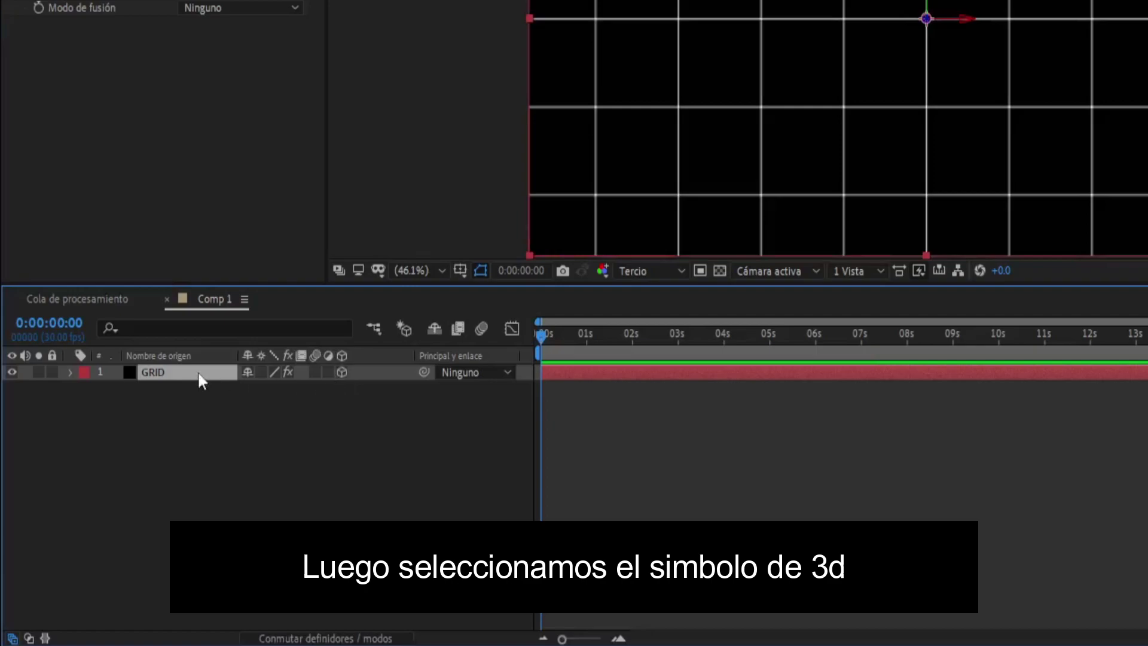
{"action": "key", "text": "r"}
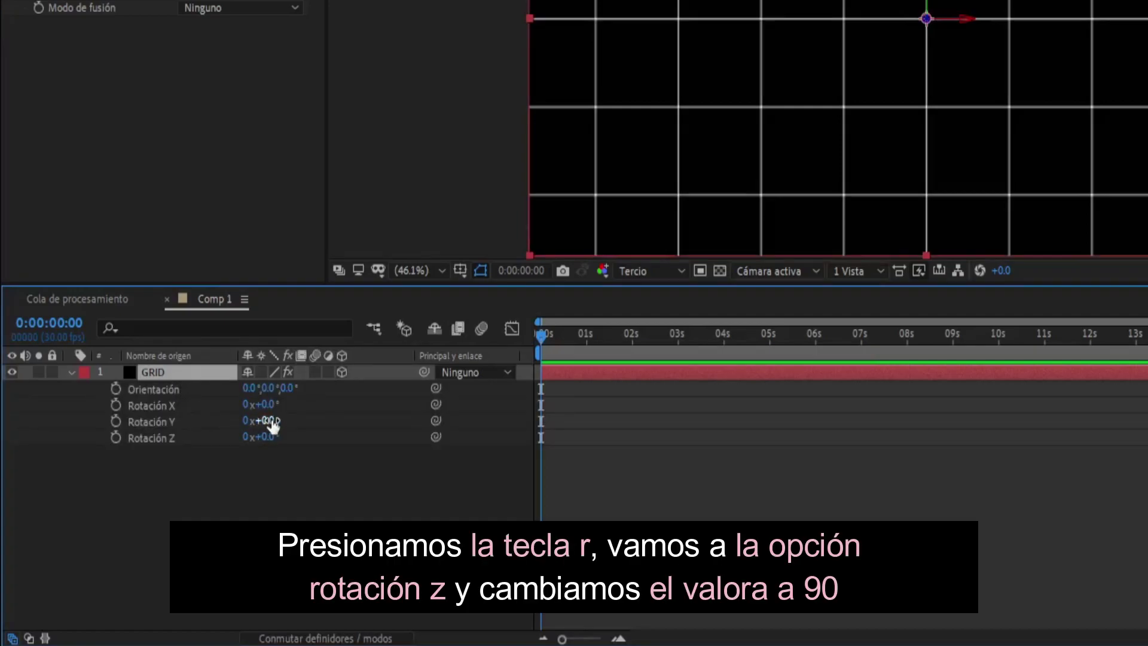
{"action": "left_click_drag", "start_coordinate": [272, 422], "coordinate": [254, 427]}
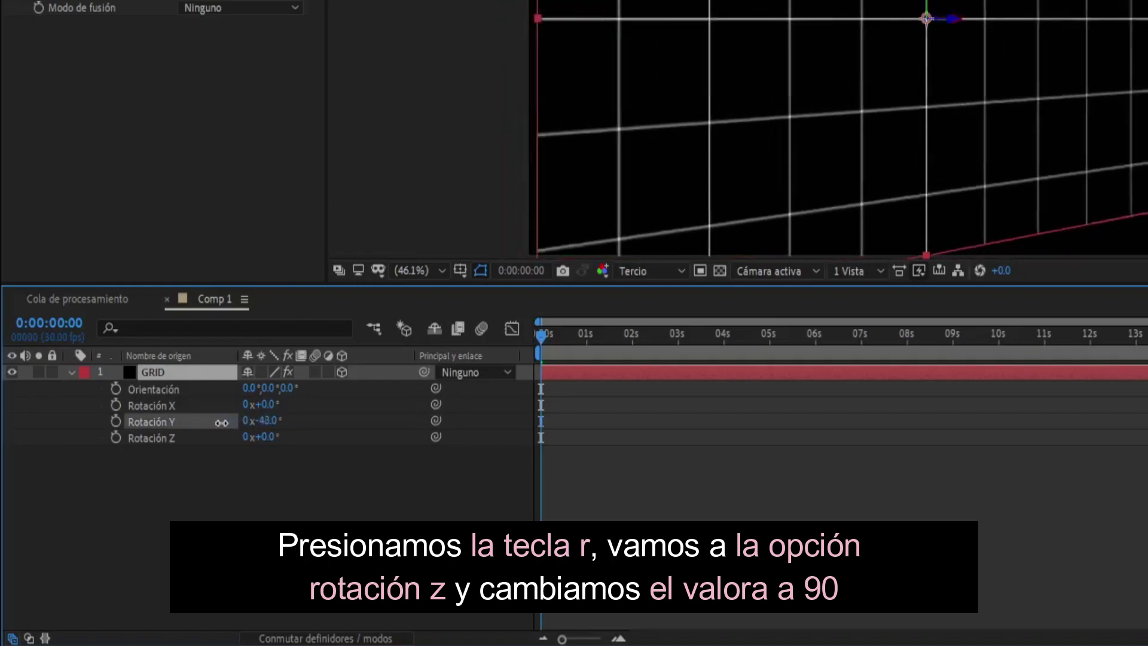
{"action": "left_click", "coordinate": [262, 421]}
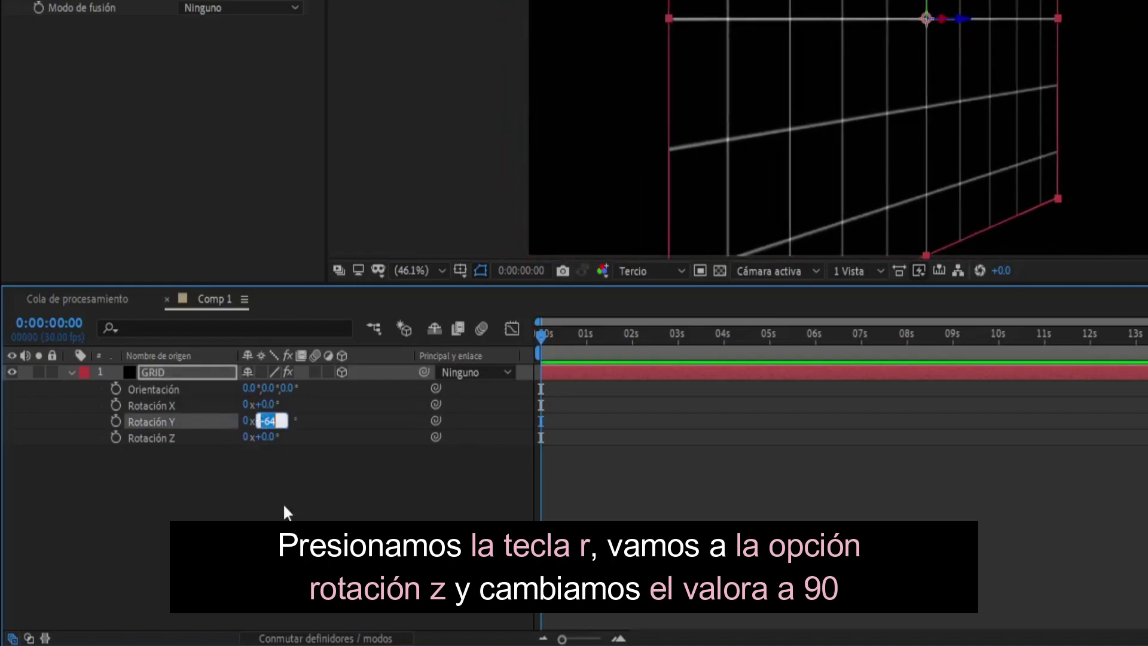
{"action": "type", "text": "90"}
{"action": "key", "text": "Return"}
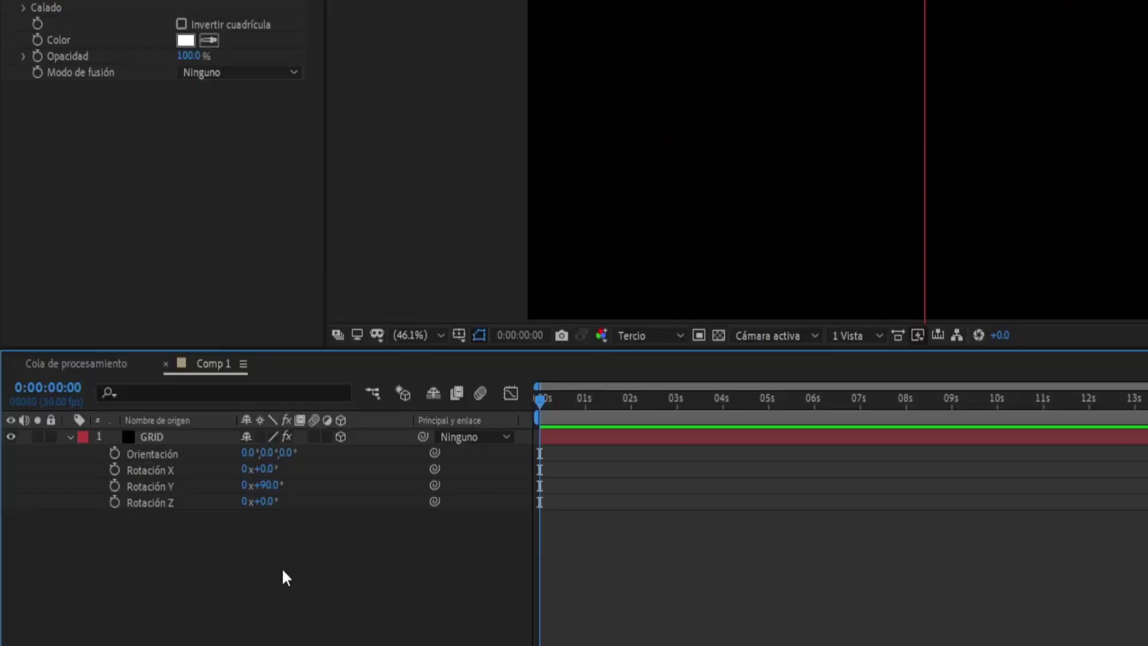
Step: Shift the GRID layer's X position to 348 so the wall sits left
{"action": "left_click", "coordinate": [190, 436]}
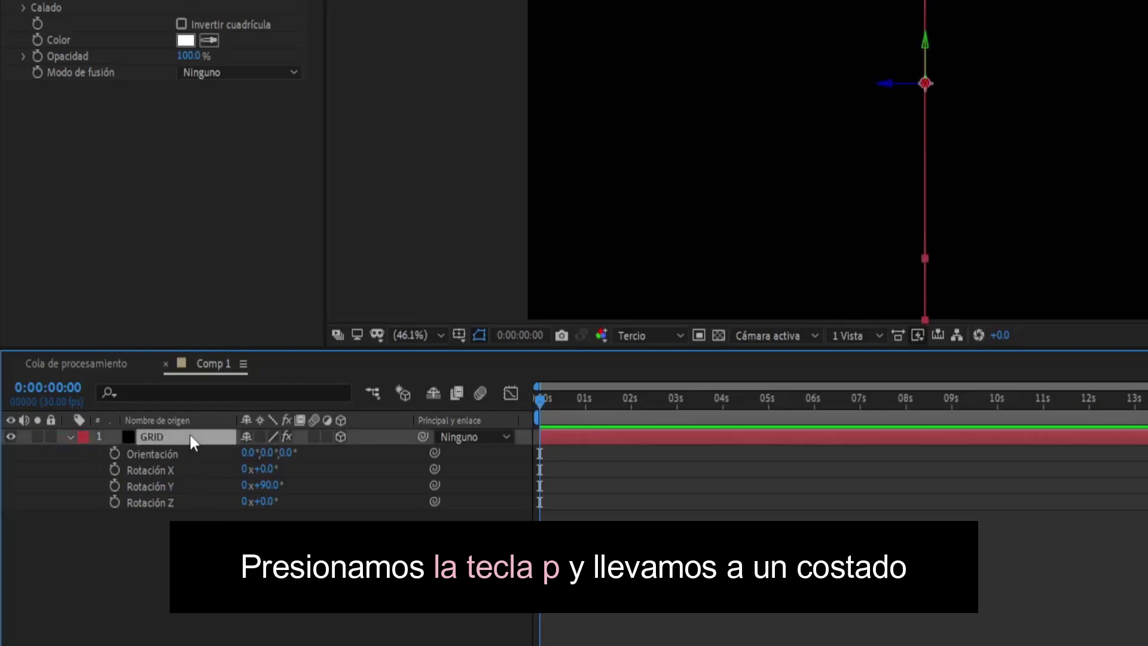
{"action": "key", "text": "p"}
{"action": "mouse_move", "coordinate": [254, 453]}
{"action": "left_mouse_down"}
{"action": "mouse_move", "coordinate": [96, 447]}
{"action": "mouse_move", "coordinate": [2, 464]}
{"action": "left_mouse_up"}
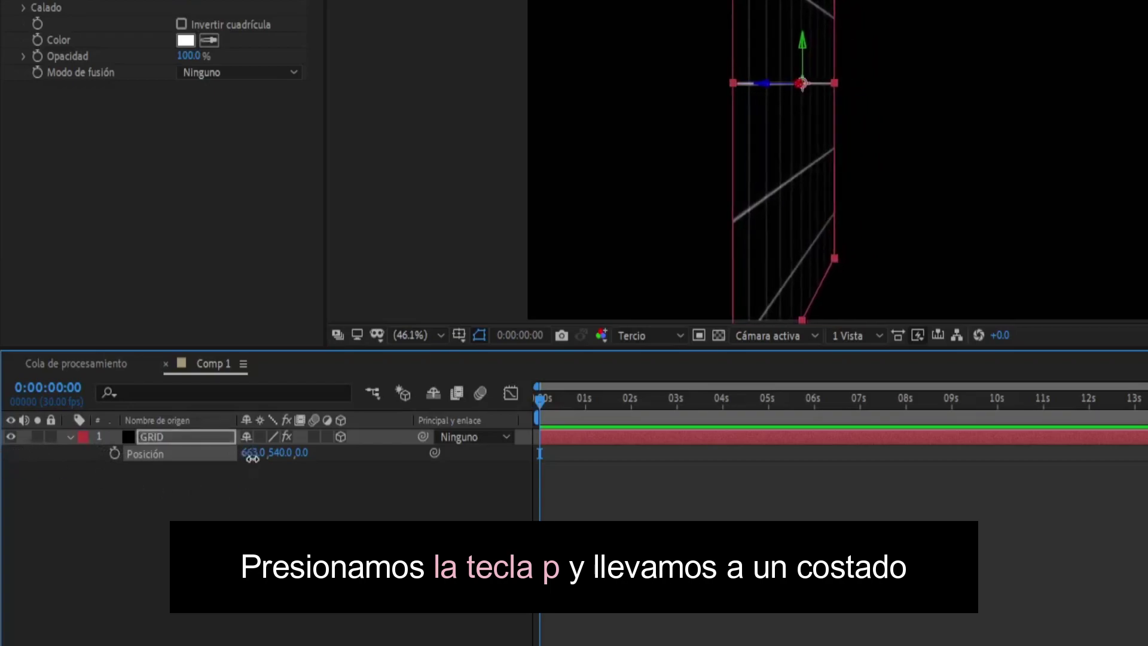
{"action": "left_click_drag", "start_coordinate": [251, 453], "coordinate": [3, 451]}
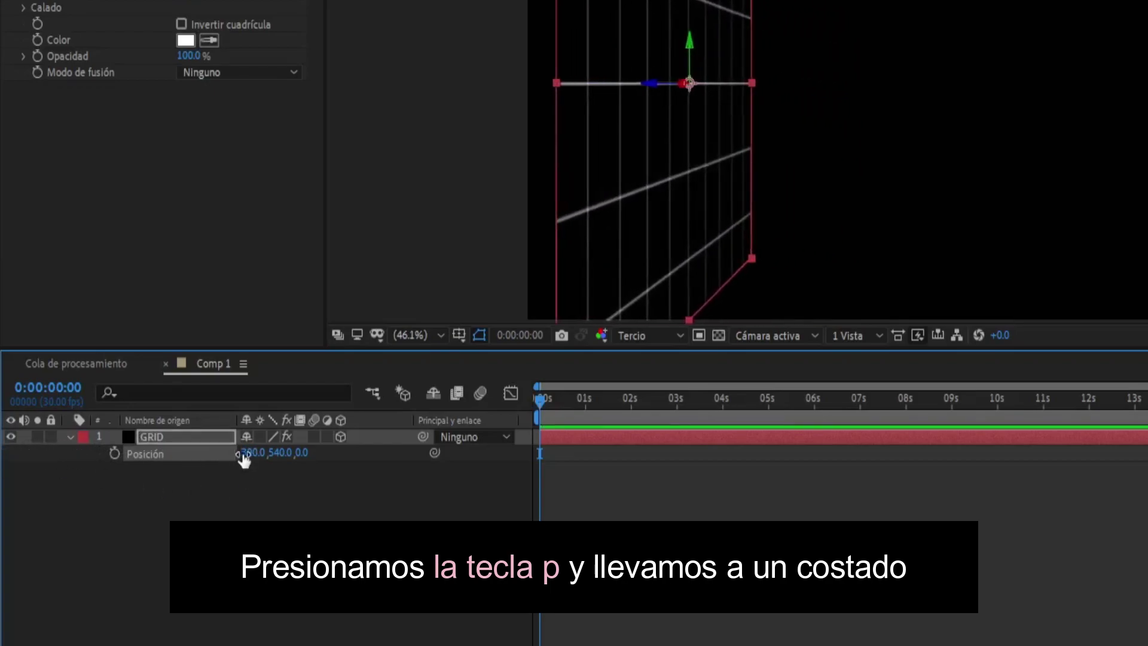
{"action": "left_click_drag", "start_coordinate": [252, 453], "coordinate": [210, 452]}
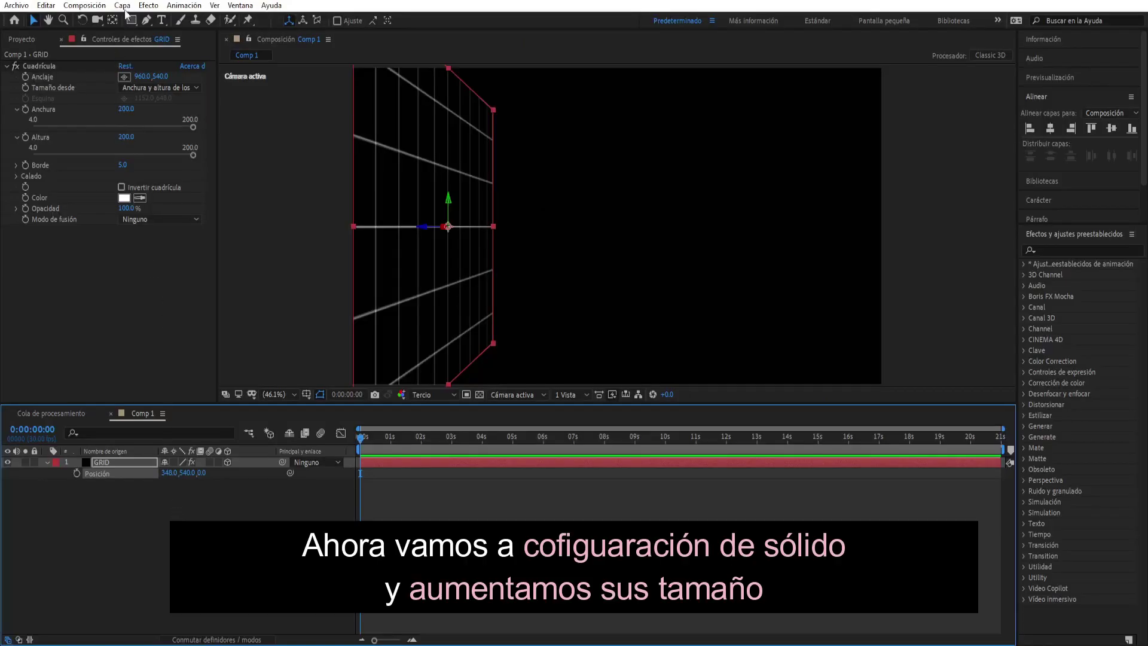
Step: Resize the GRID solid in Configuración de sólidos to 7728 × 3576 px
{"action": "left_click", "coordinate": [122, 5]}
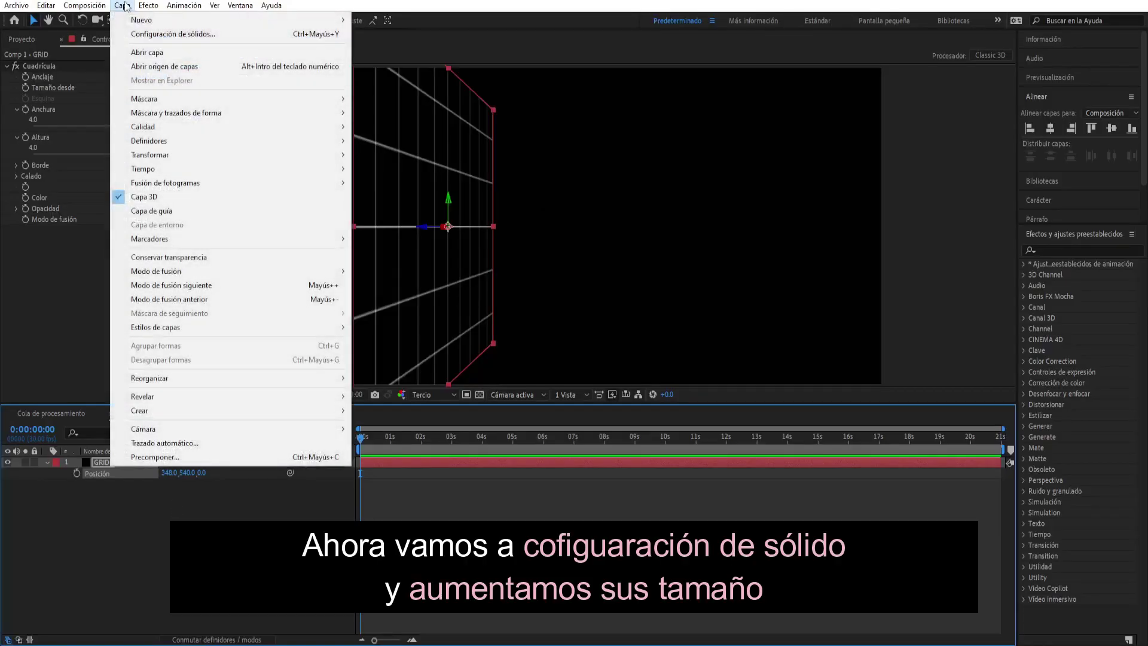
{"action": "left_click", "coordinate": [170, 35]}
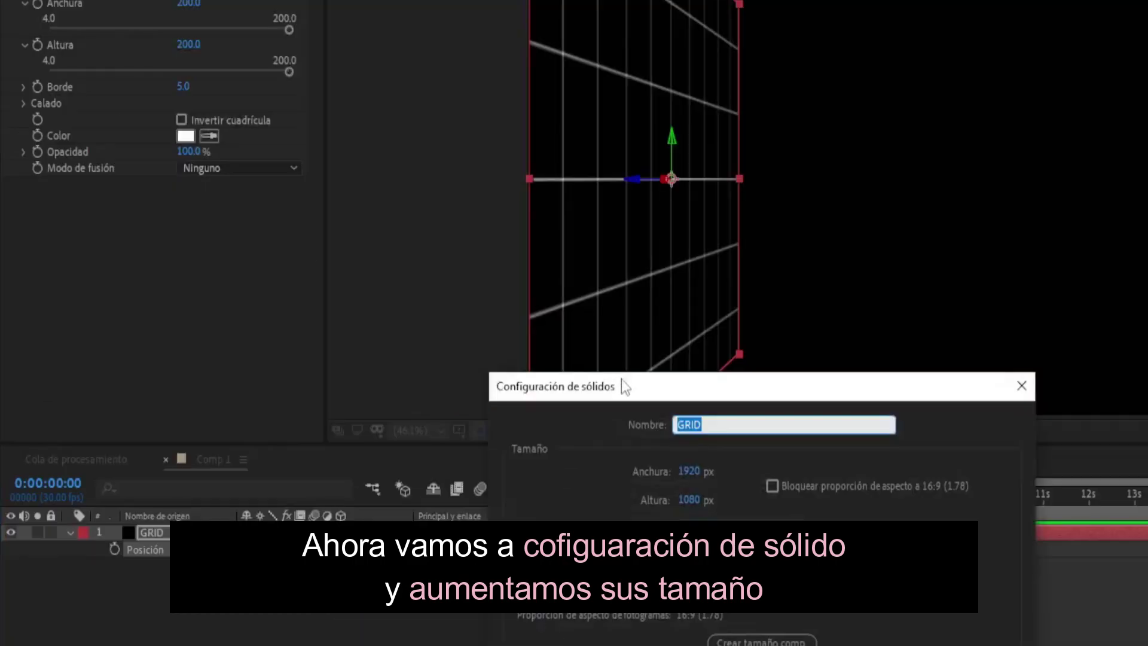
{"action": "mouse_move", "coordinate": [622, 383]}
{"action": "left_mouse_down"}
{"action": "mouse_move", "coordinate": [402, 248]}
{"action": "mouse_move", "coordinate": [231, 186]}
{"action": "mouse_move", "coordinate": [418, 201]}
{"action": "left_mouse_up"}
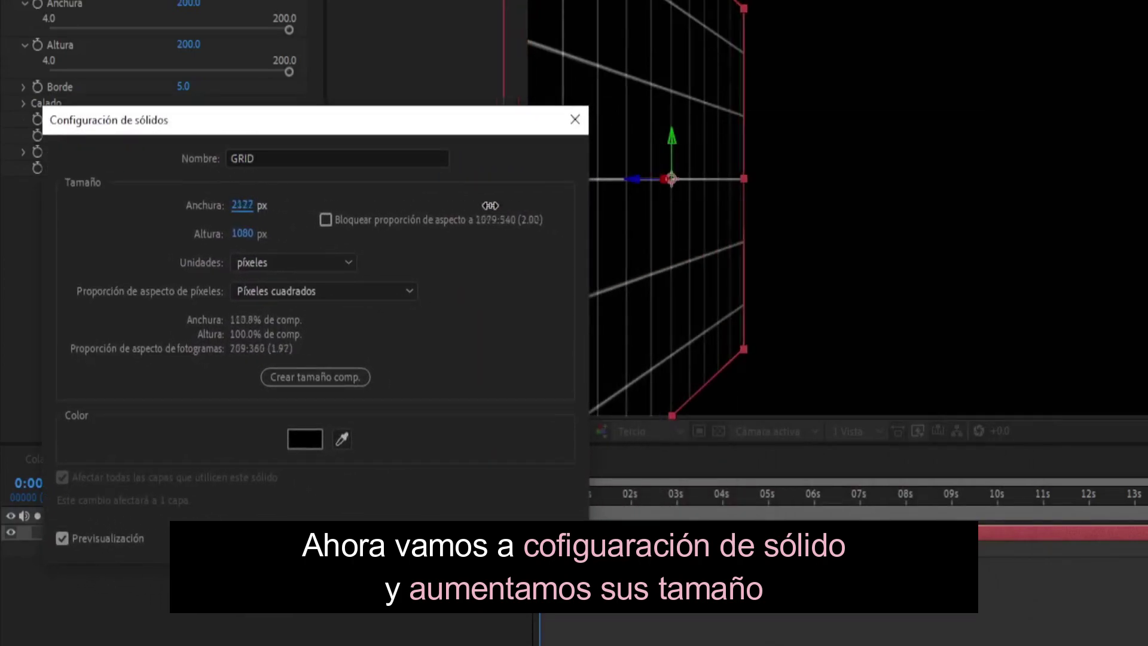
{"action": "mouse_move", "coordinate": [243, 204]}
{"action": "left_mouse_down"}
{"action": "mouse_move", "coordinate": [231, 205]}
{"action": "mouse_move", "coordinate": [910, 207]}
{"action": "left_mouse_up"}
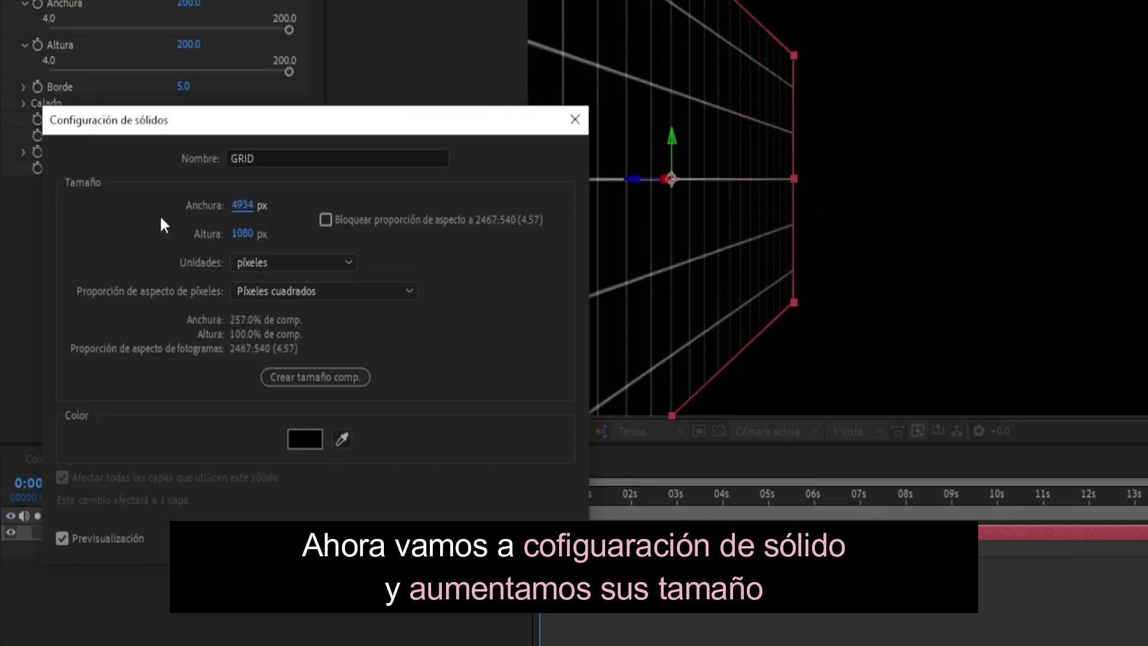
{"action": "left_click_drag", "start_coordinate": [245, 205], "coordinate": [601, 212]}
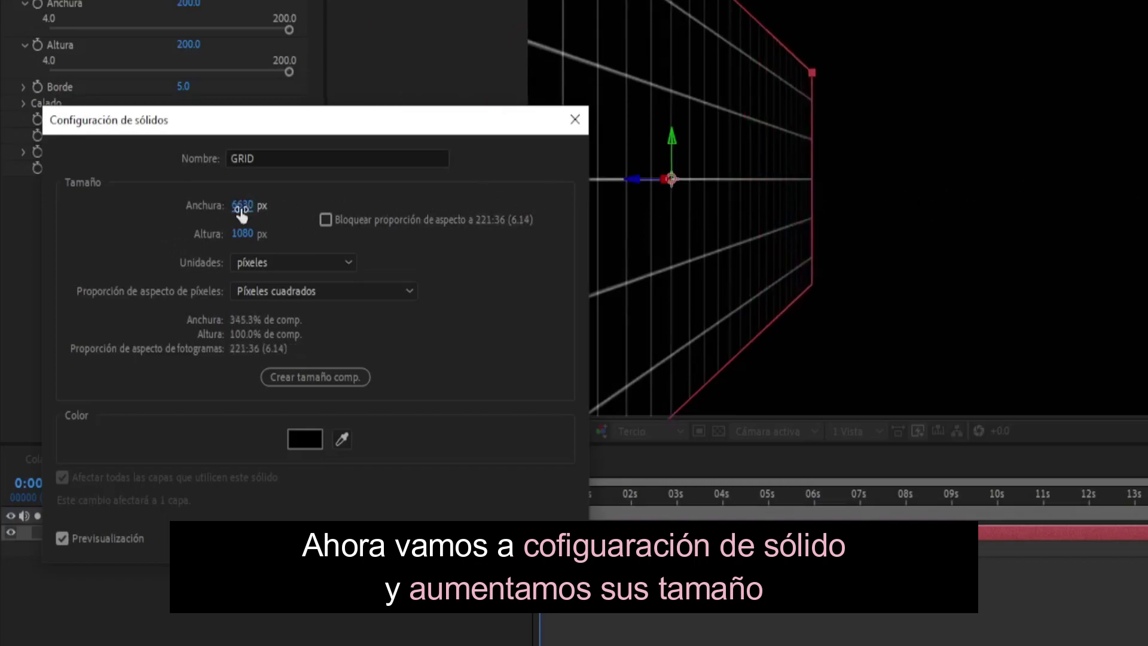
{"action": "left_click_drag", "start_coordinate": [242, 206], "coordinate": [981, 207]}
{"action": "mouse_move", "coordinate": [243, 233]}
{"action": "left_mouse_down"}
{"action": "mouse_move", "coordinate": [915, 233]}
{"action": "mouse_move", "coordinate": [994, 249]}
{"action": "left_mouse_up"}
{"action": "left_click_drag", "start_coordinate": [242, 233], "coordinate": [1132, 296]}
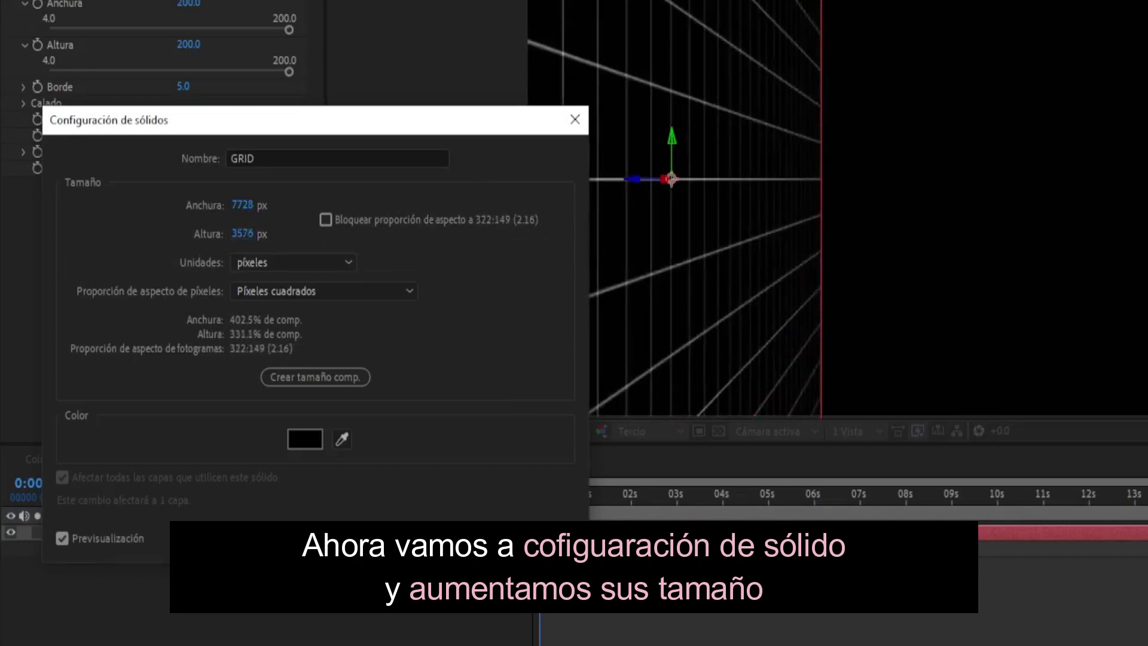
{"action": "key", "text": "Return"}
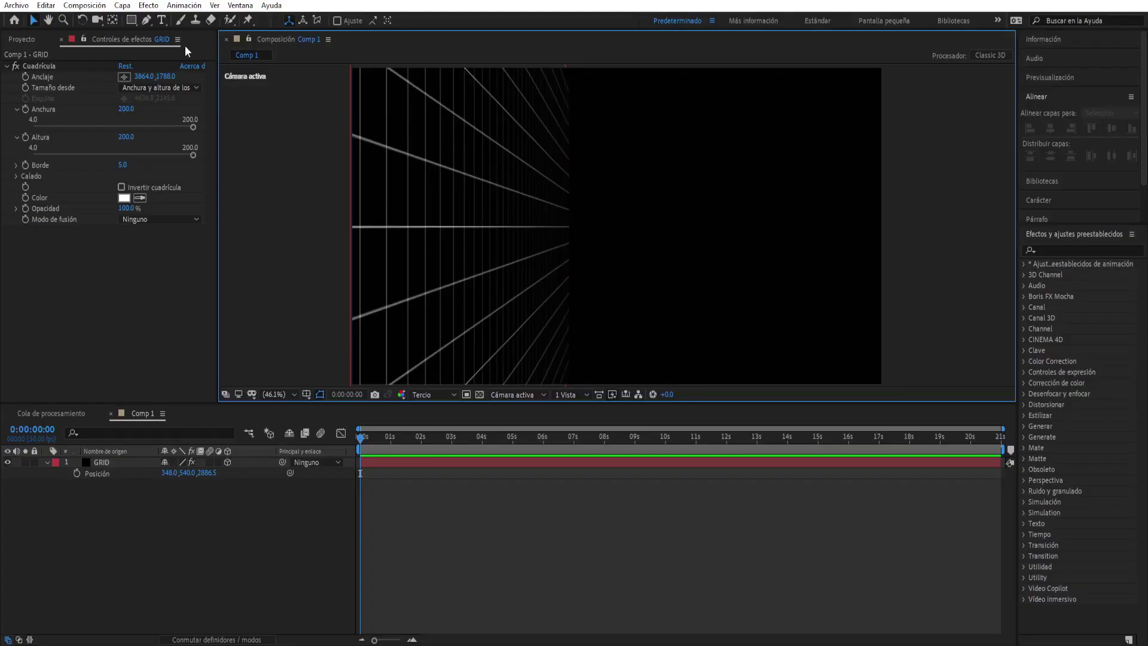
Step: Select GRID and add the Generar > Gradación de degradado effect
{"action": "left_click", "coordinate": [147, 8]}
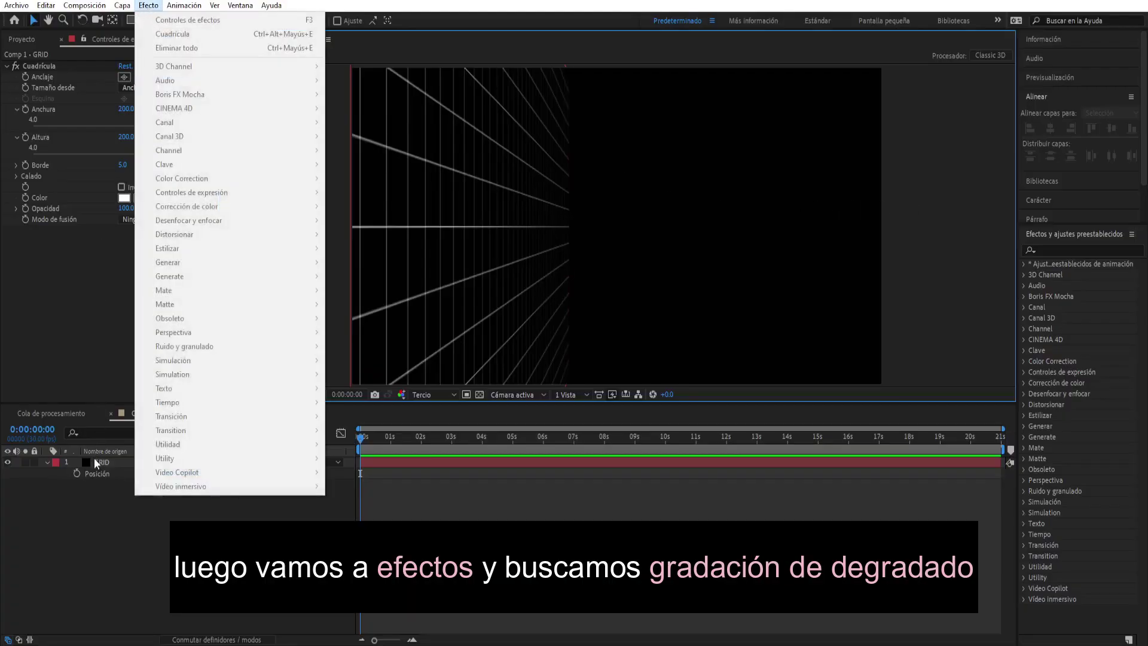
{"action": "left_click", "coordinate": [95, 460]}
{"action": "left_click", "coordinate": [150, 7]}
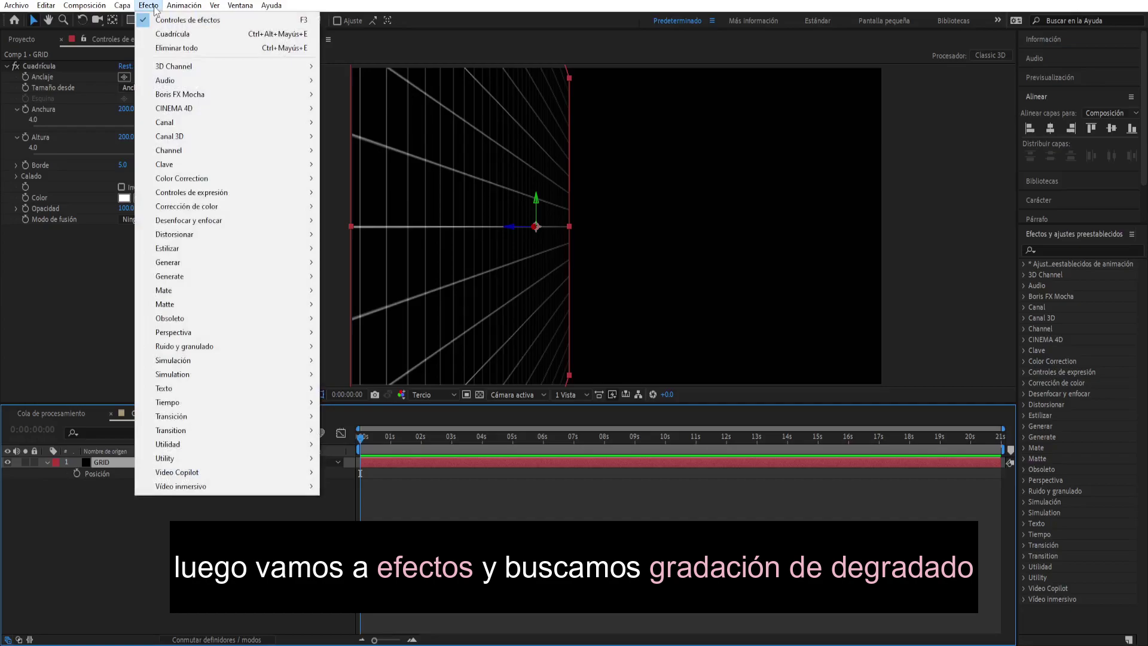
{"action": "mouse_move", "coordinate": [162, 267]}
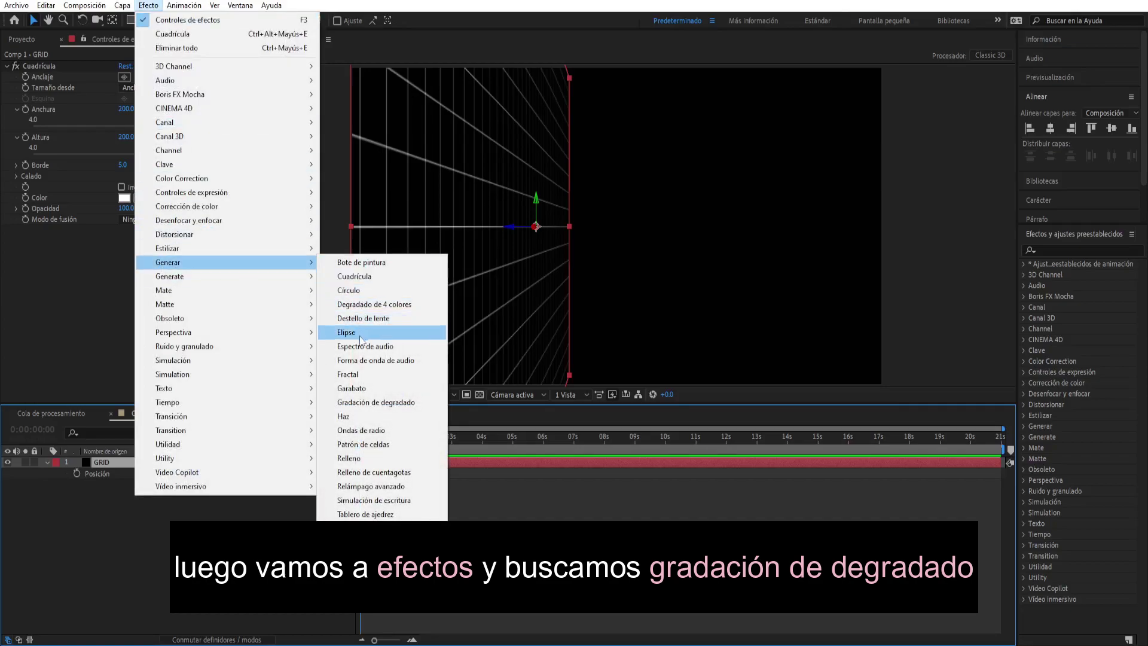
{"action": "left_click", "coordinate": [361, 403]}
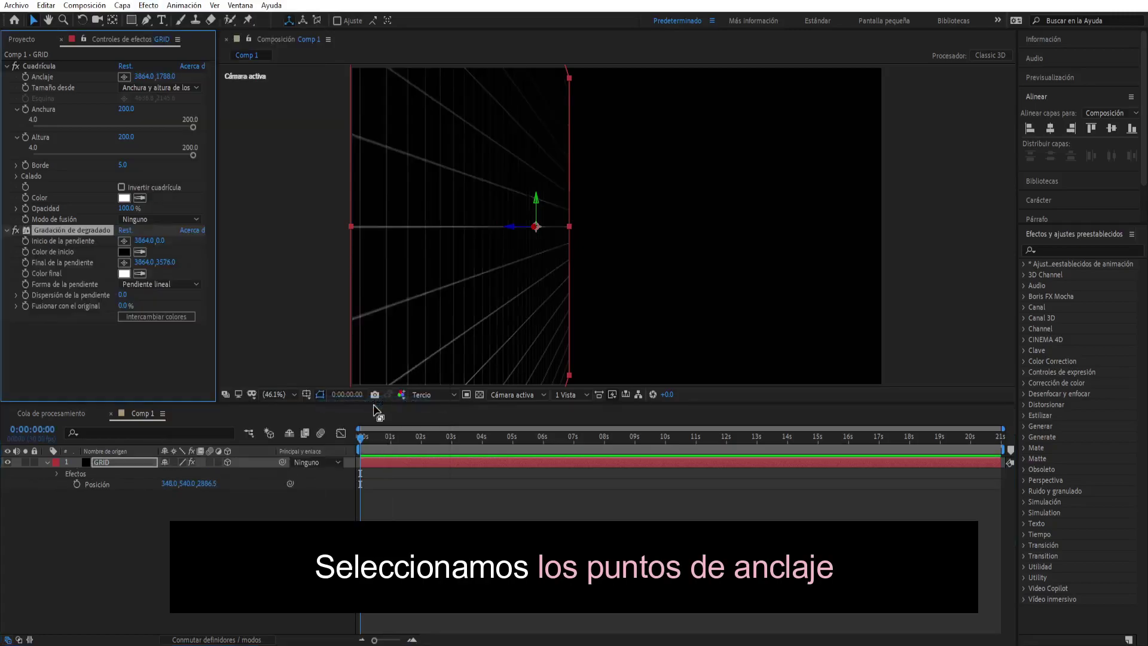
Step: Pick the gradient start at the wall's outer edge and its end at the wall's centre
{"action": "left_click", "coordinate": [47, 462]}
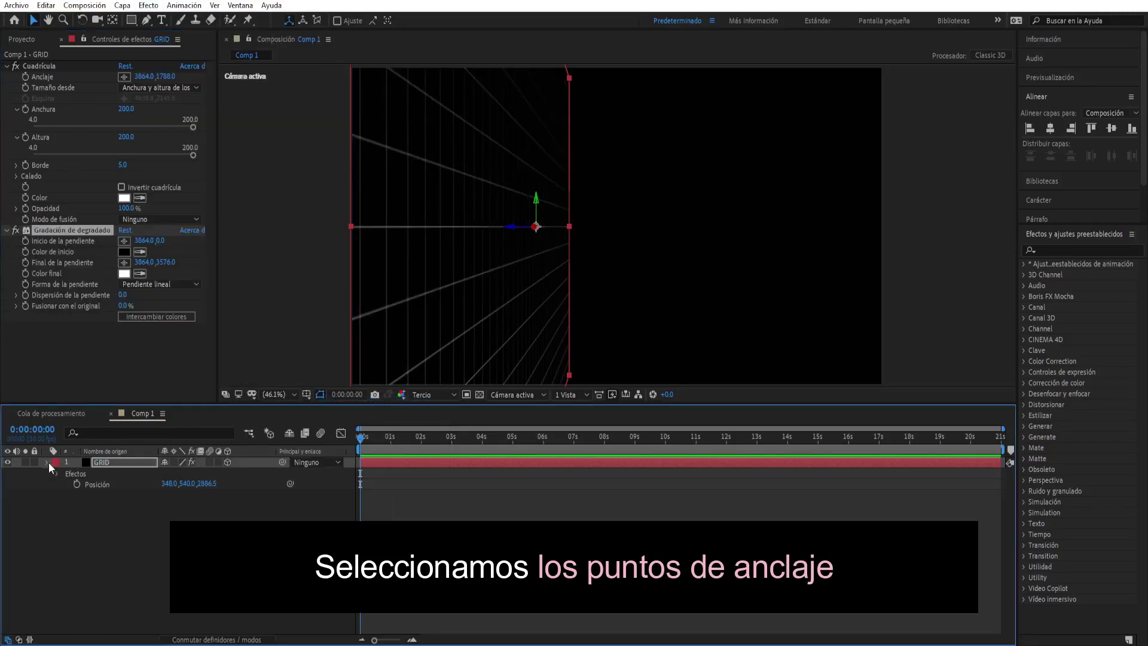
{"action": "left_click", "coordinate": [124, 241]}
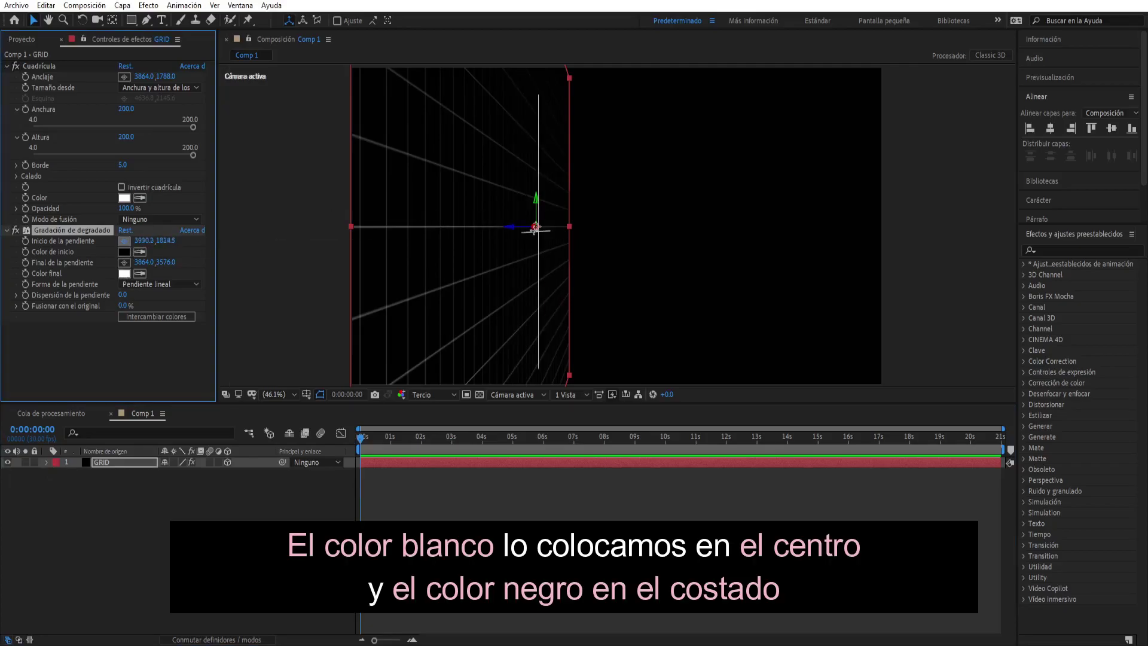
{"action": "left_click", "coordinate": [535, 228]}
{"action": "left_click_drag", "start_coordinate": [534, 227], "coordinate": [567, 228]}
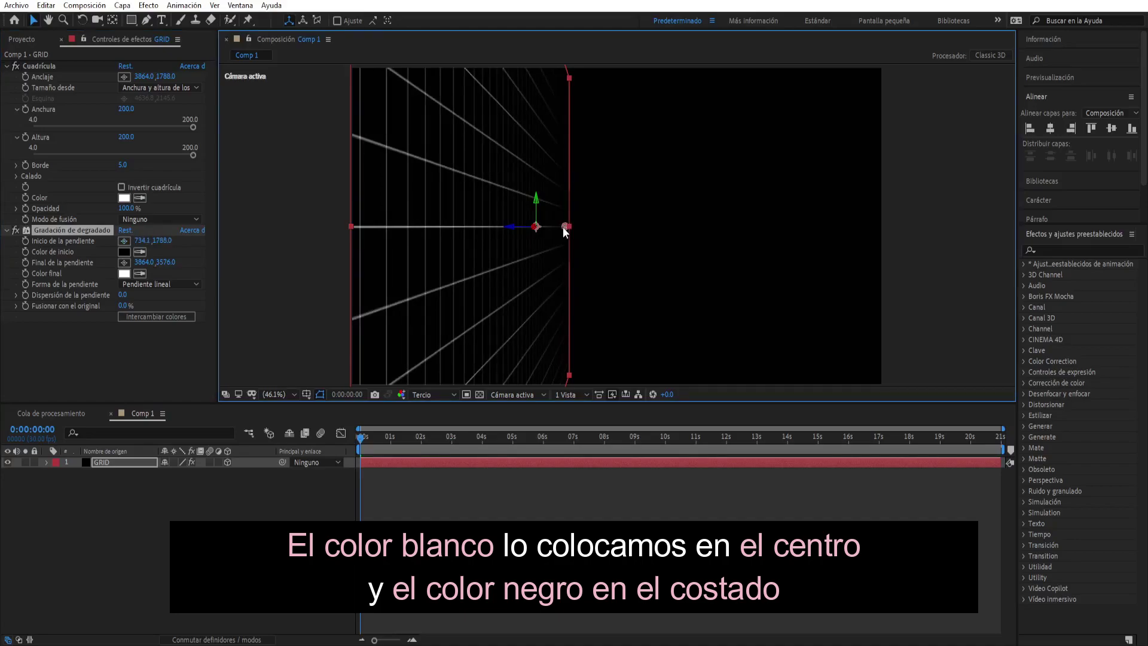
{"action": "left_click", "coordinate": [124, 262]}
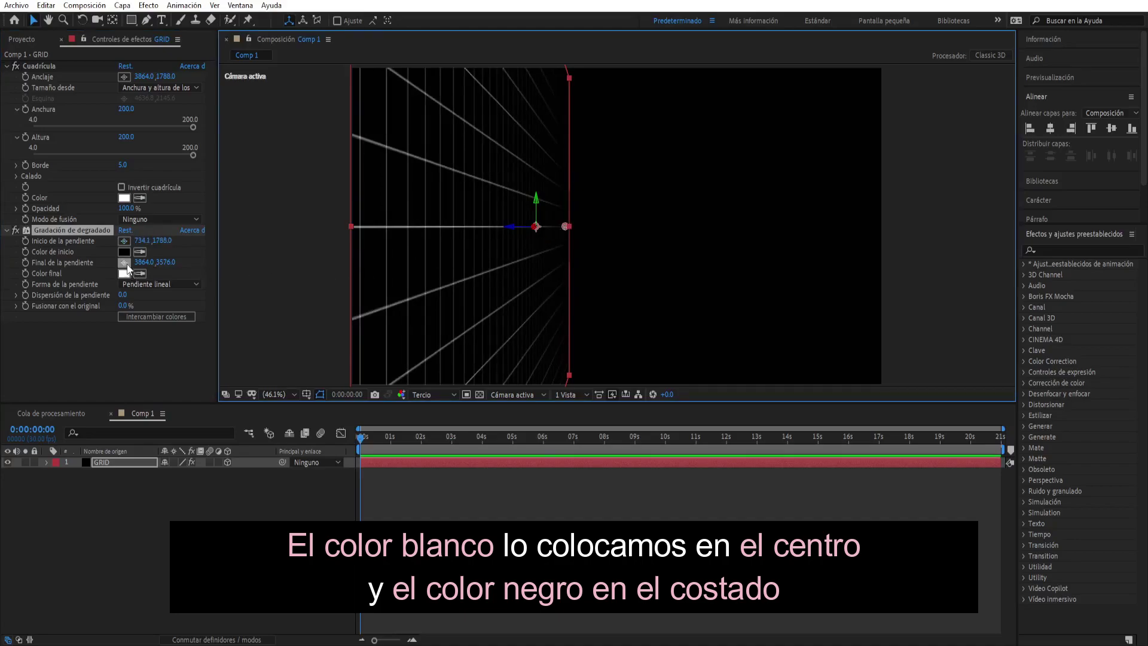
{"action": "left_click", "coordinate": [535, 227]}
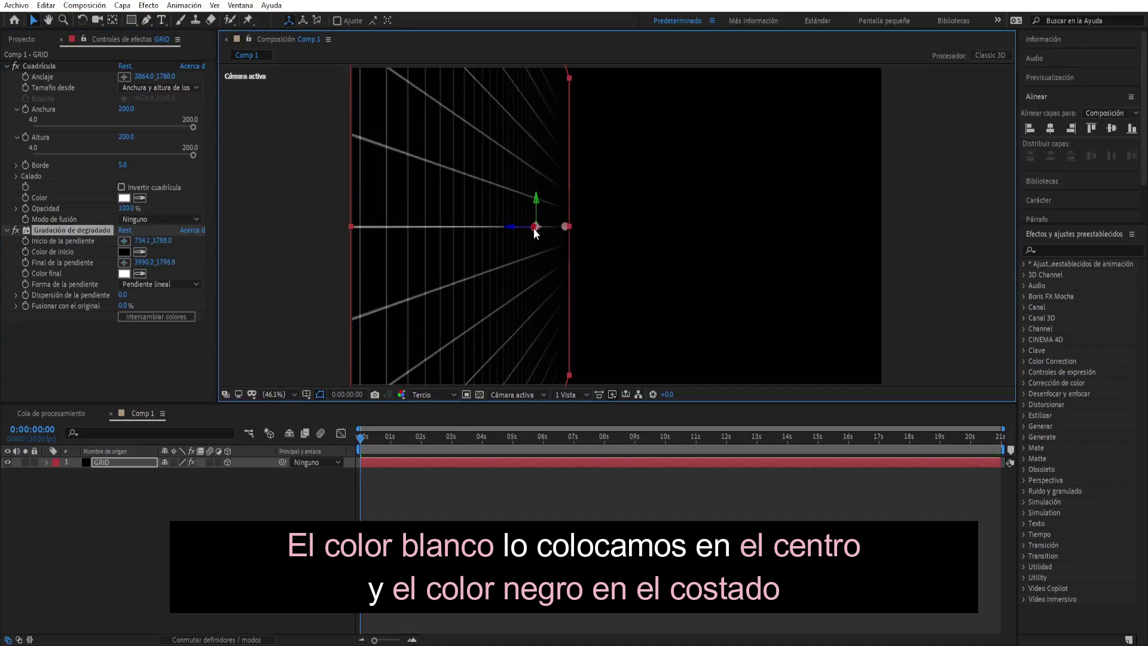
{"action": "left_click", "coordinate": [154, 462]}
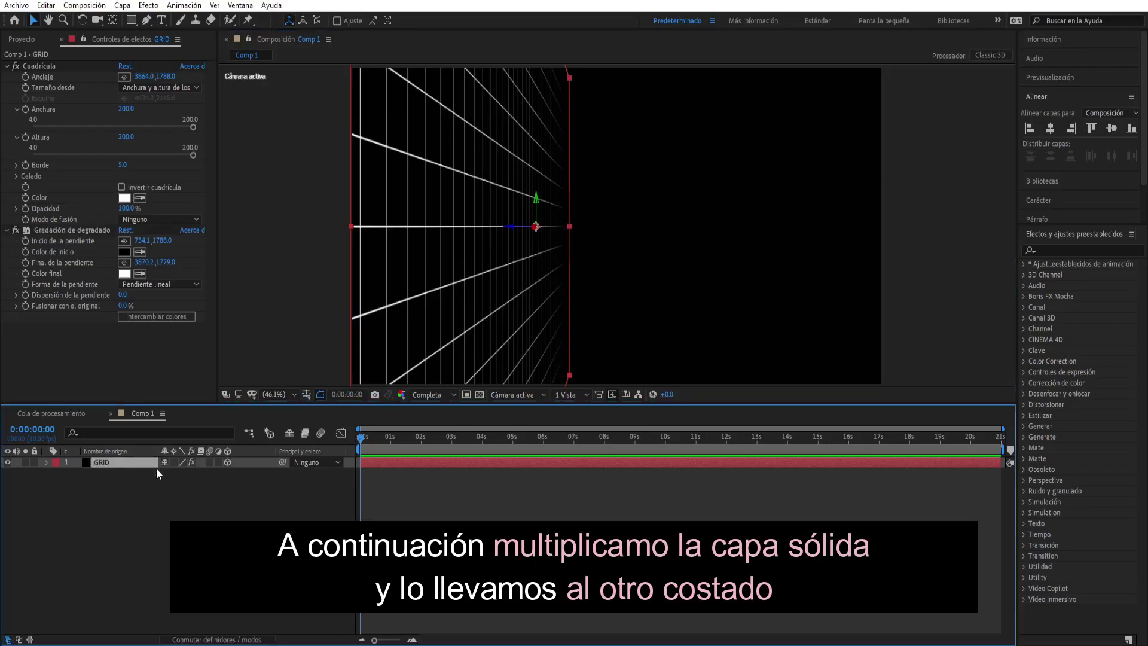
Step: Duplicate GRID with Ctrl+D and drag the copy to the right as the opposite wall
{"action": "key", "text": "ctrl+d"}
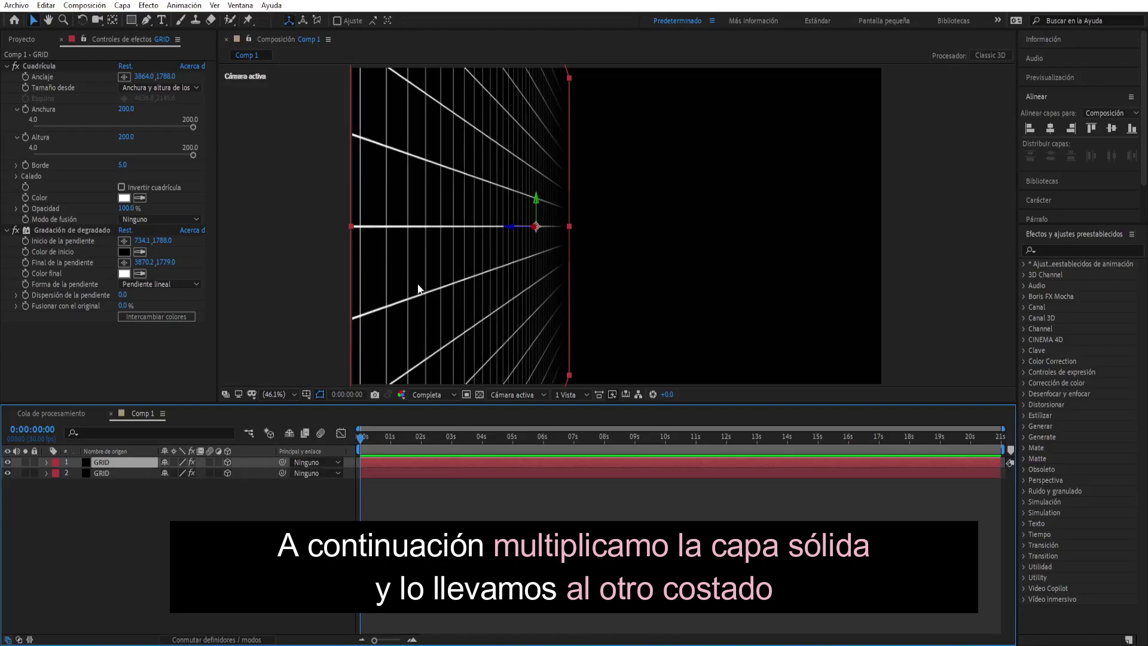
{"action": "left_click_drag", "start_coordinate": [507, 227], "coordinate": [847, 230]}
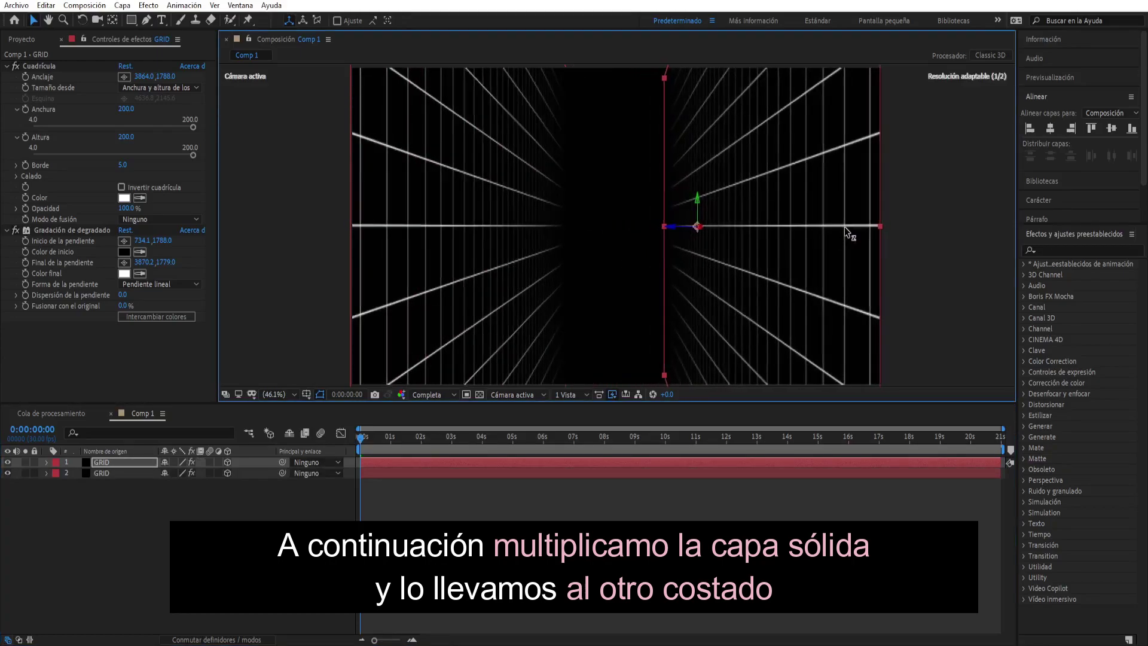
{"action": "left_click", "coordinate": [931, 254]}
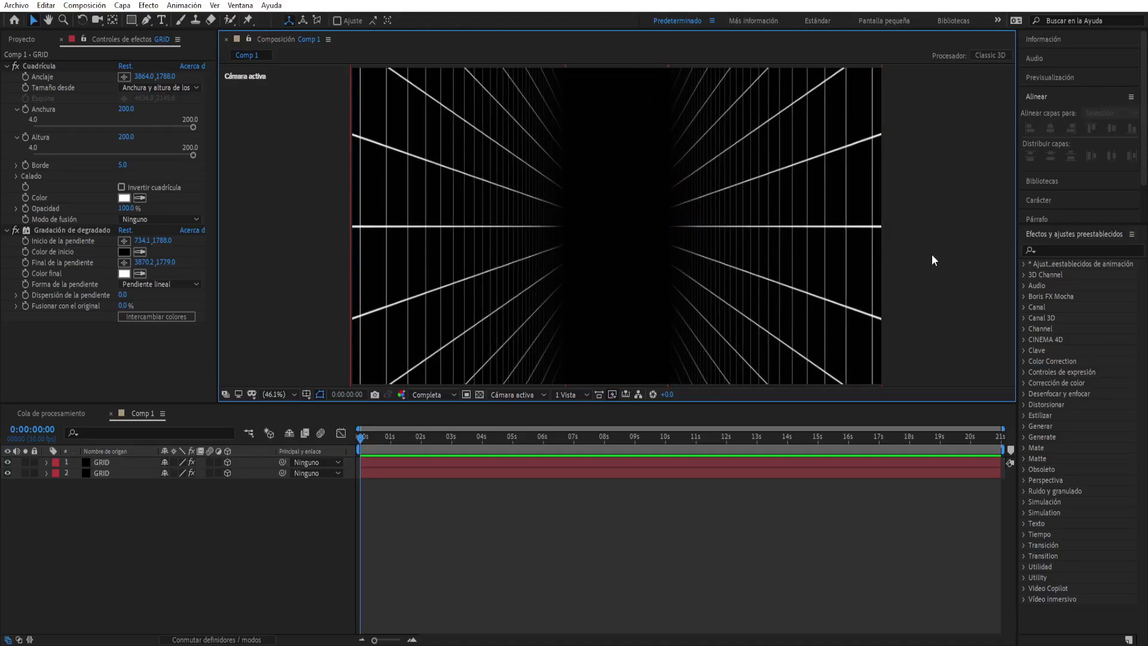
Step: Add a 3D null object Nulo 1 and parent both GRID walls to it
{"action": "left_click", "coordinate": [146, 6]}
{"action": "mouse_move", "coordinate": [123, 6]}
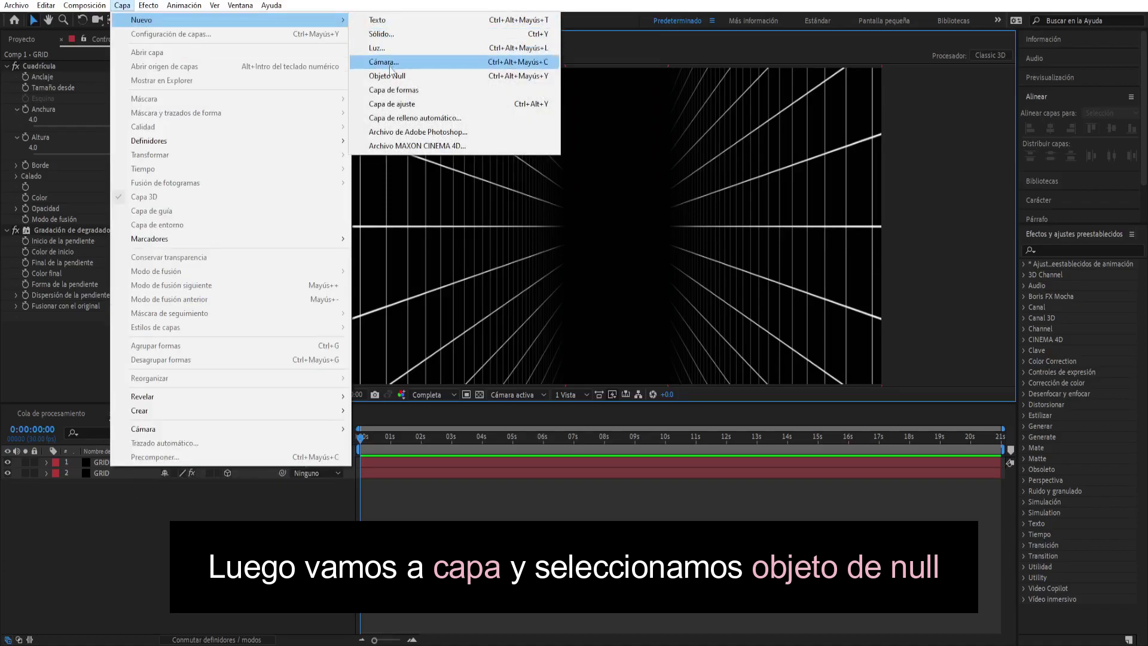
{"action": "left_click", "coordinate": [389, 77]}
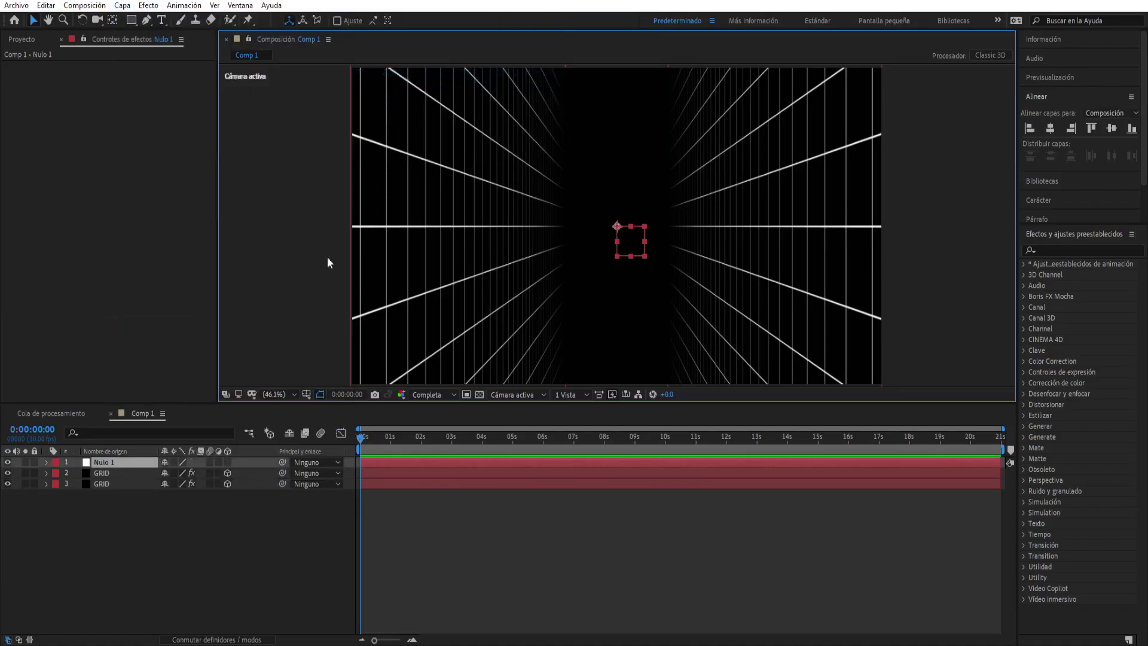
{"action": "left_click", "coordinate": [228, 463]}
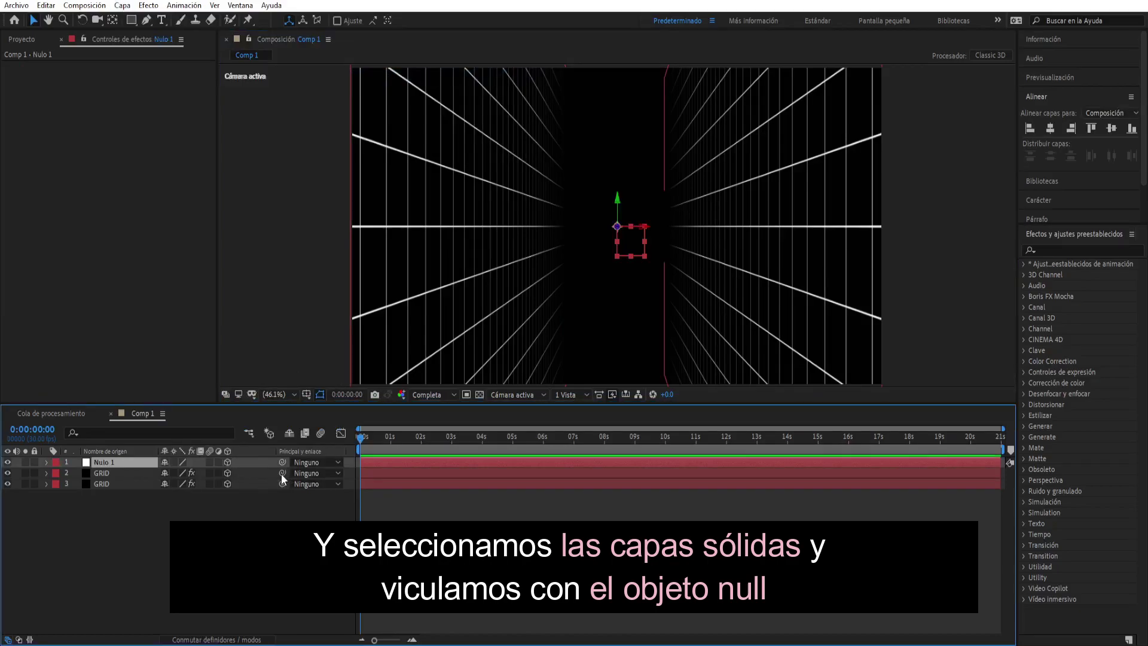
{"action": "left_click_drag", "start_coordinate": [282, 473], "coordinate": [119, 462]}
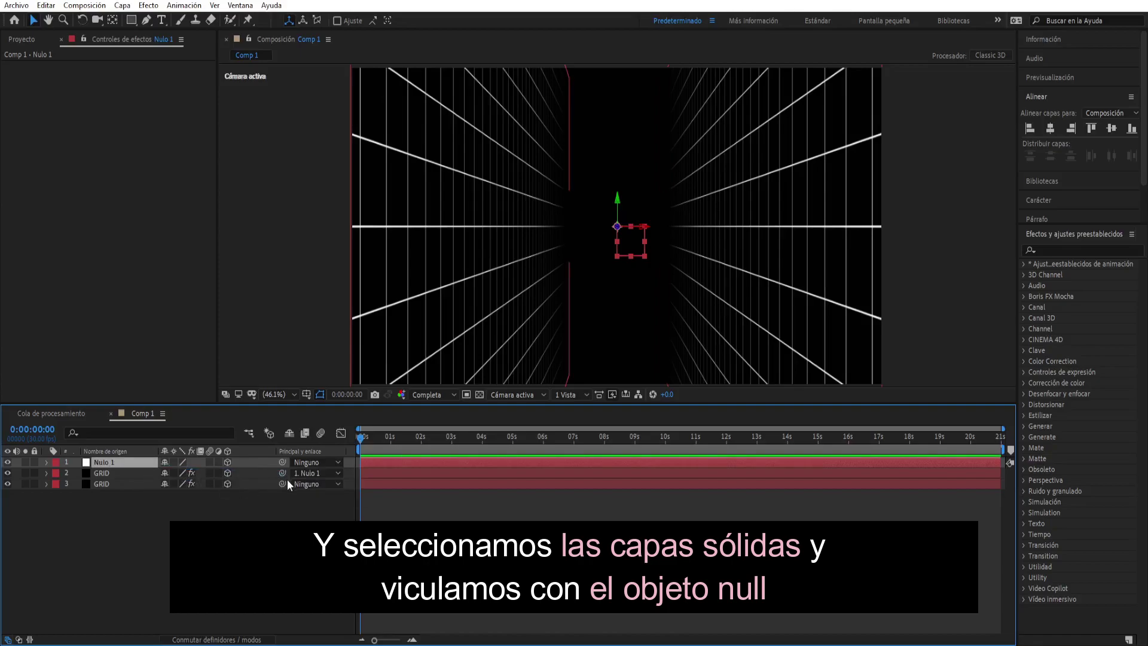
{"action": "left_click_drag", "start_coordinate": [262, 482], "coordinate": [135, 461]}
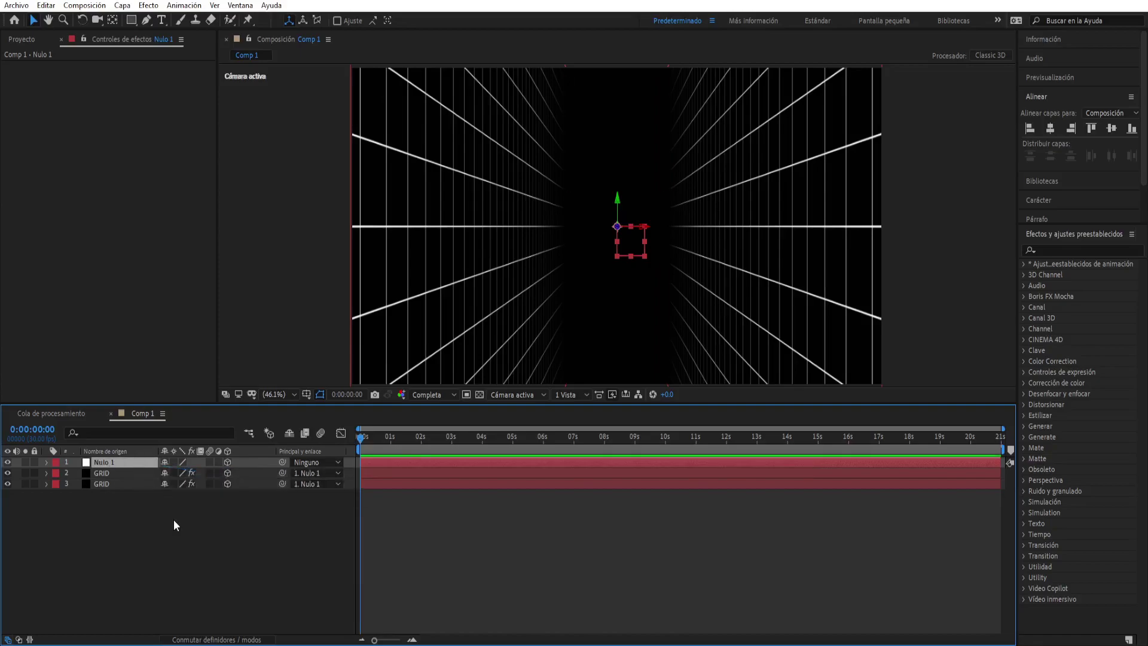
Step: Keyframe Nulo 1's Rotación Z at 0° initially and about 180° at 6 seconds
{"action": "key", "text": "r"}
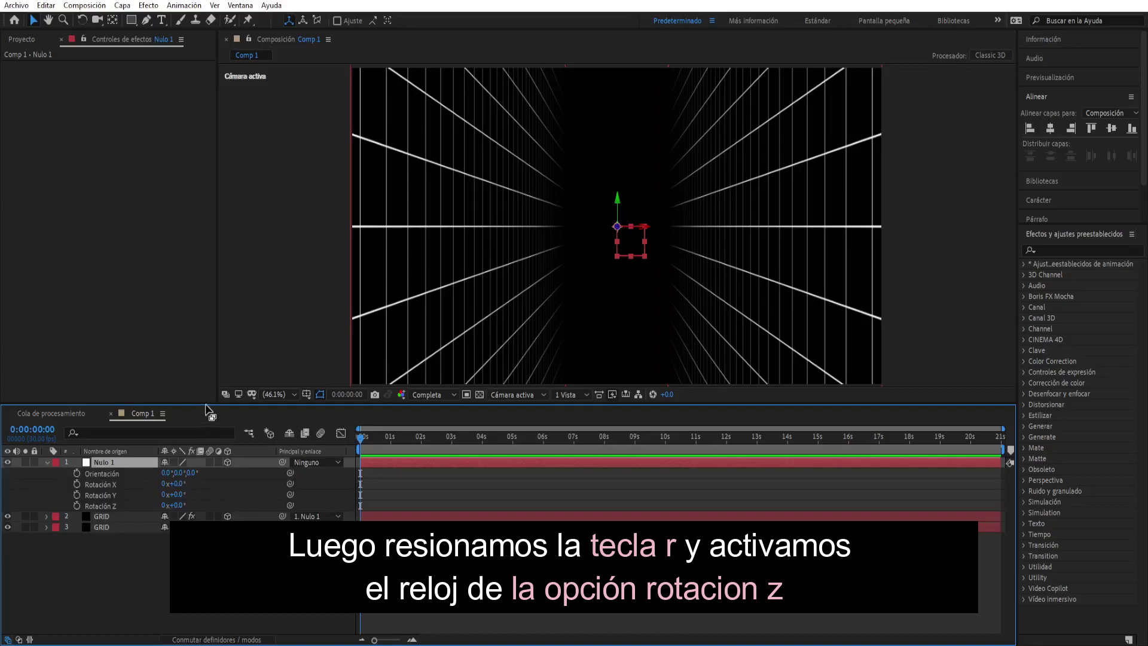
{"action": "left_click_drag", "start_coordinate": [206, 405], "coordinate": [206, 356]}
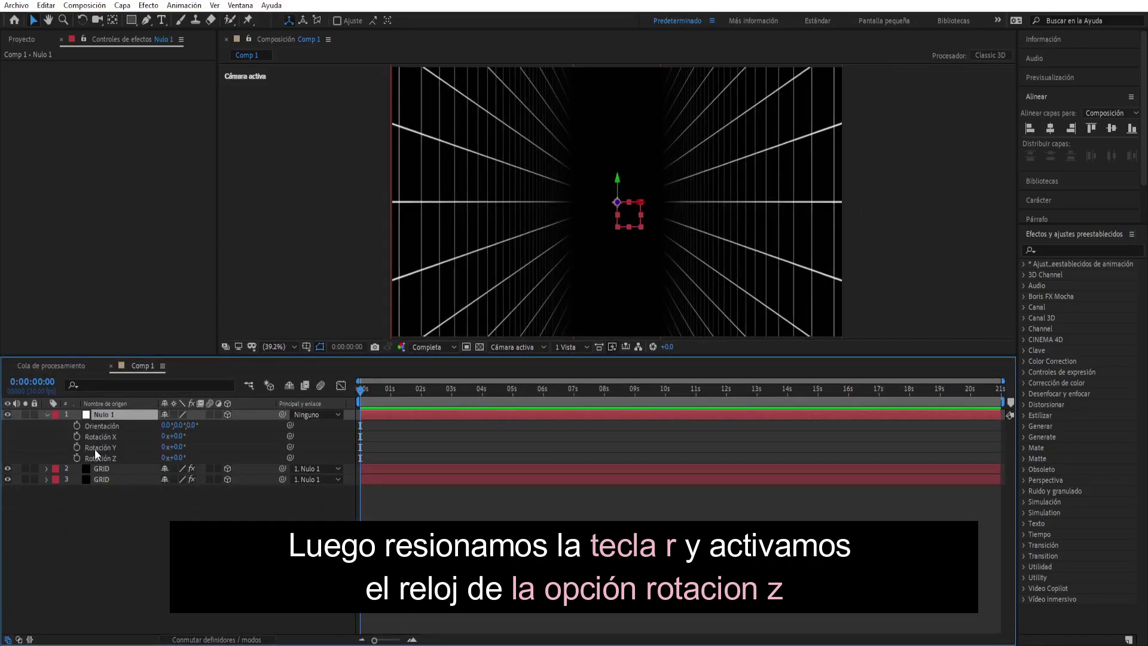
{"action": "left_click", "coordinate": [78, 458]}
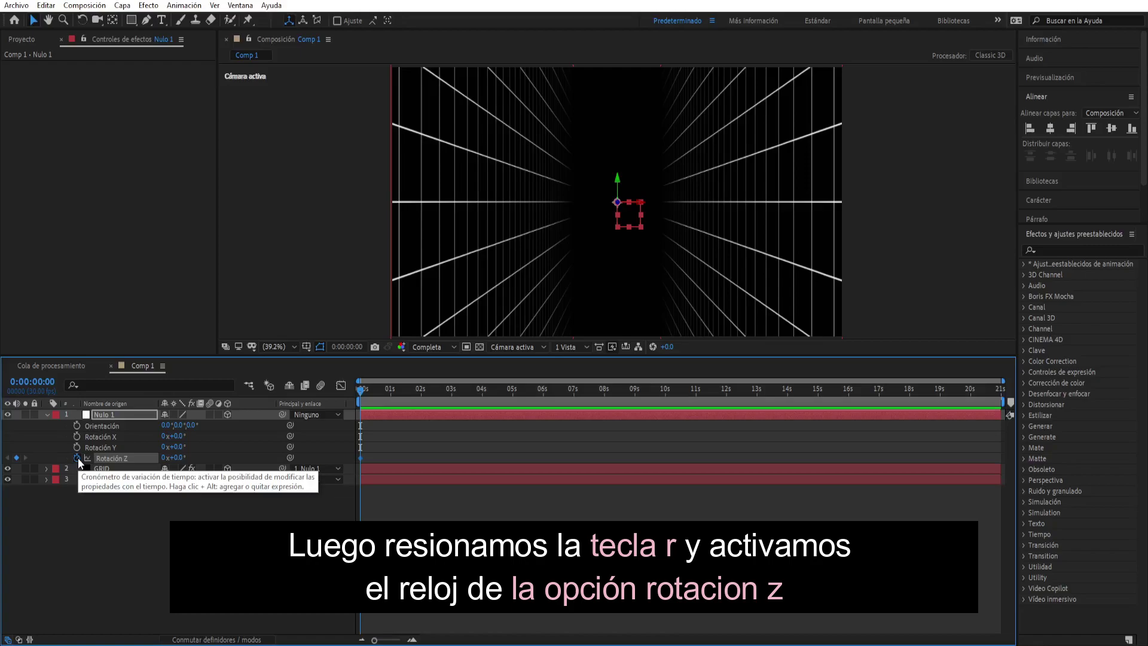
{"action": "left_click", "coordinate": [544, 393]}
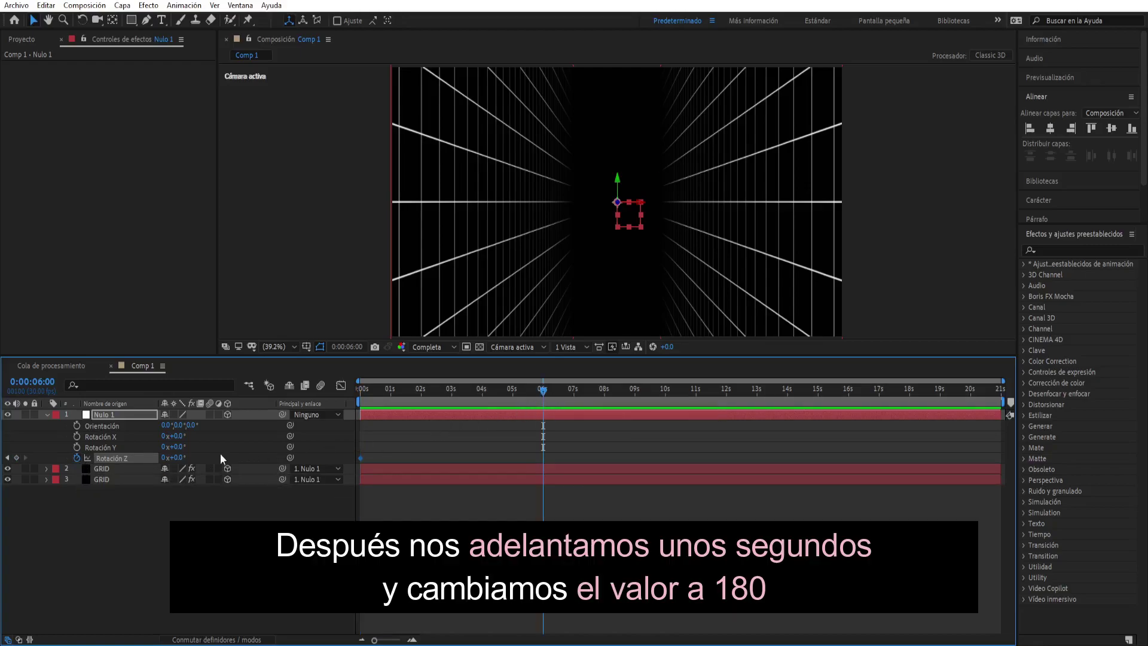
{"action": "left_click_drag", "start_coordinate": [180, 458], "coordinate": [280, 446]}
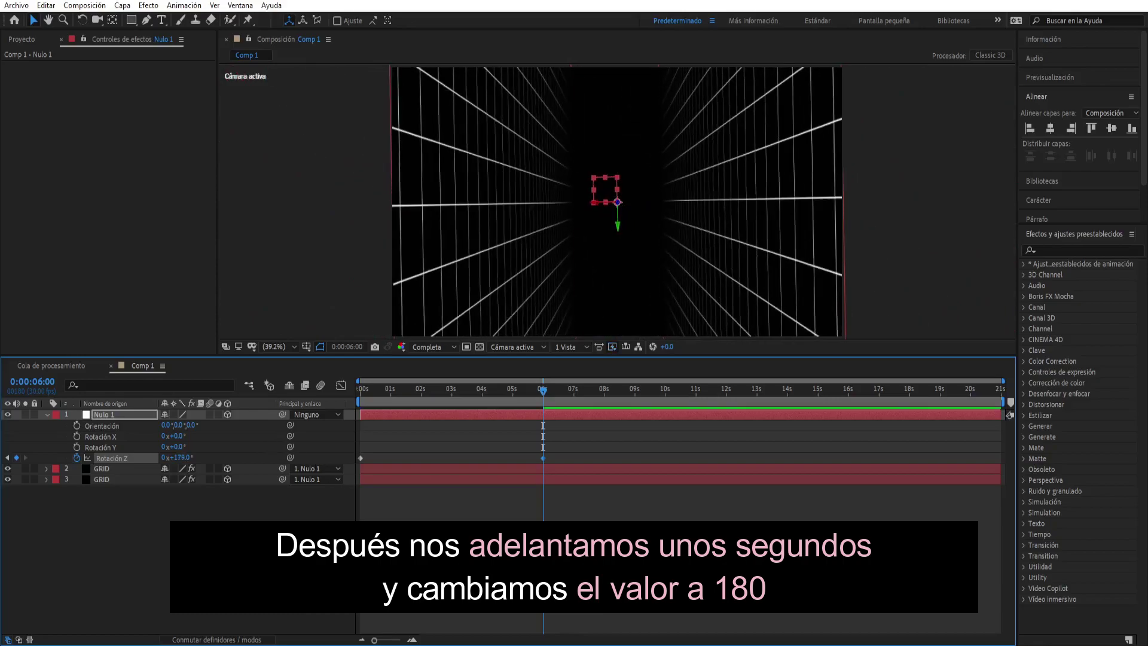
Step: Preview the rotating grid tunnel from the beginning at Third resolution
{"action": "left_click", "coordinate": [361, 394]}
{"action": "key", "text": "space"}
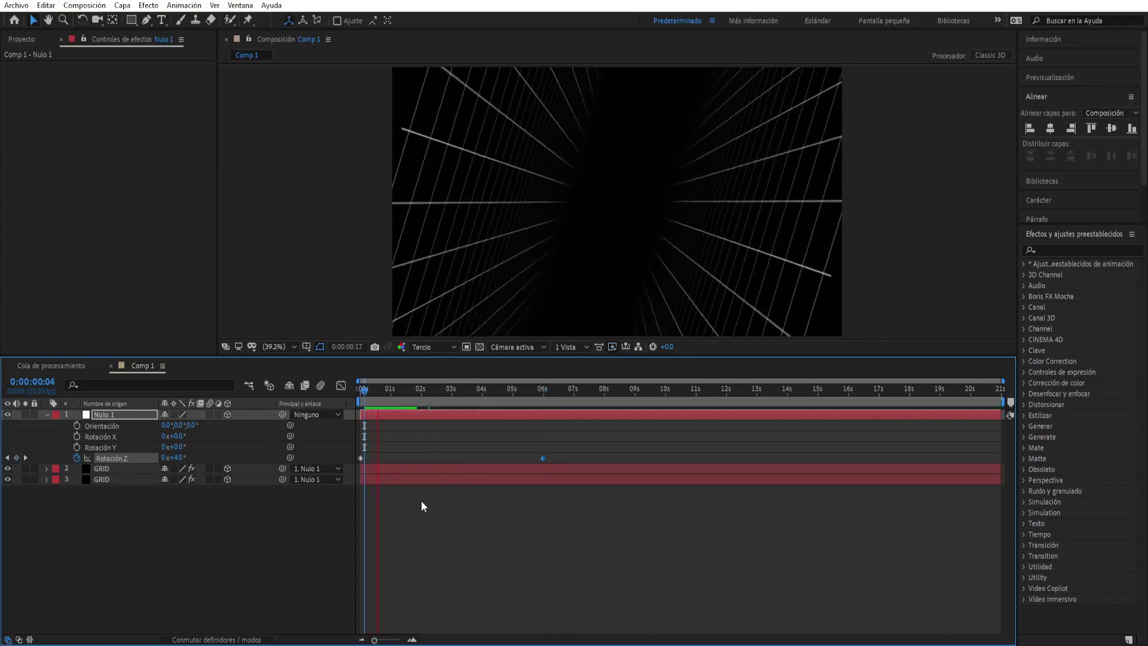